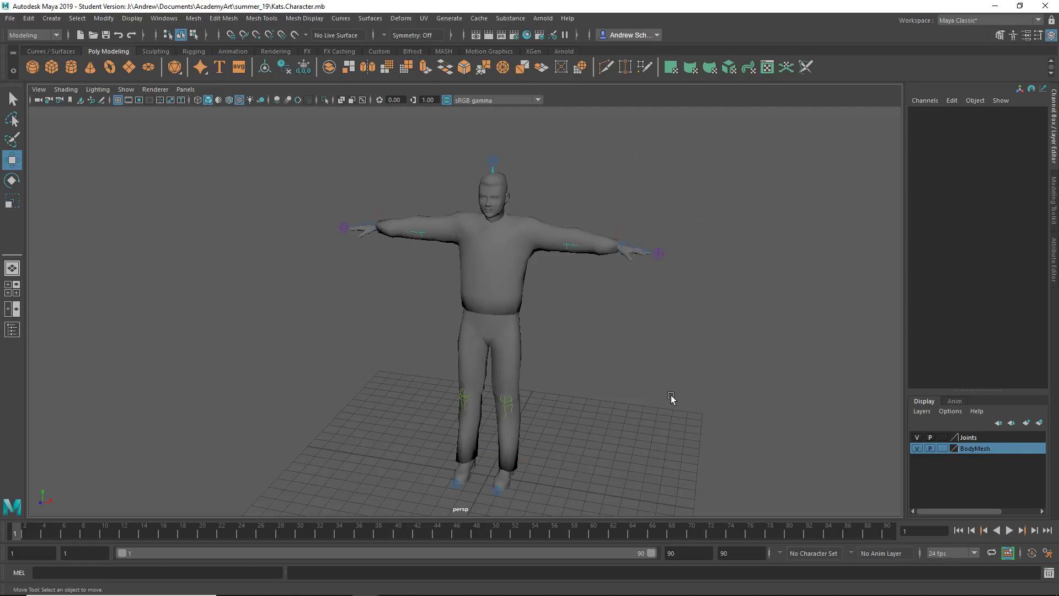
Step: Reopen the recent scene Kats.Character.mb and continue past the student version notice
mouse_move(672, 397)
alt+mouse_down()
mouse_move(508, 393)
mouse_move(672, 392)
alt+mouse_up()
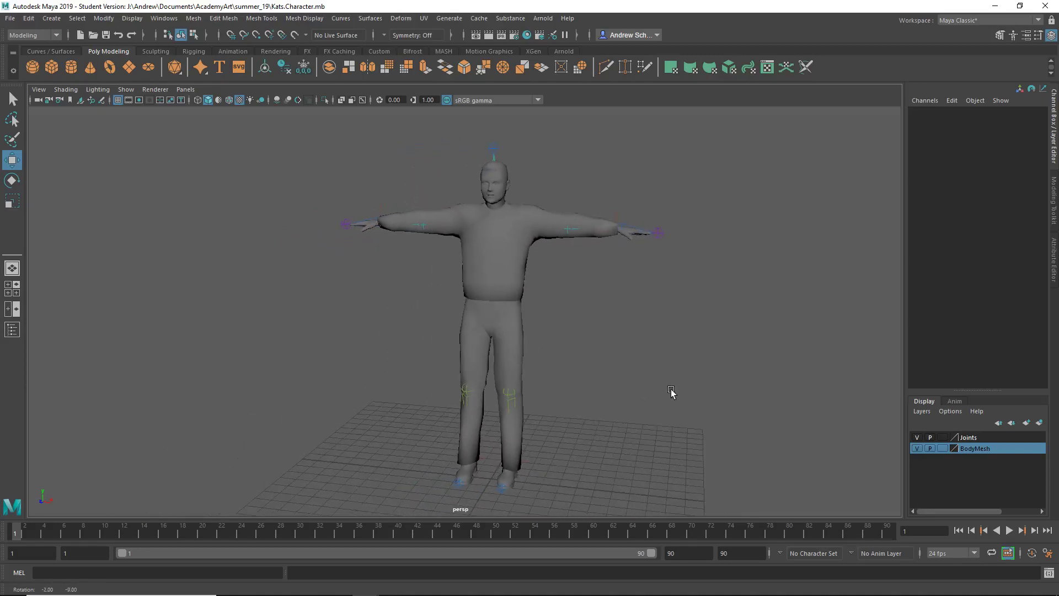
click(10, 19)
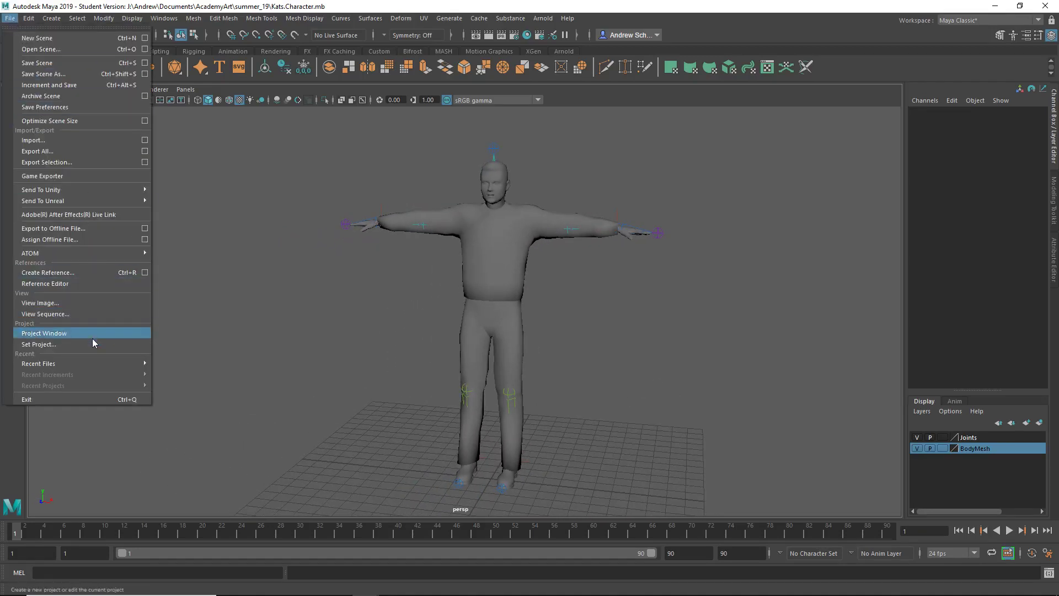
mouse_move(94, 364)
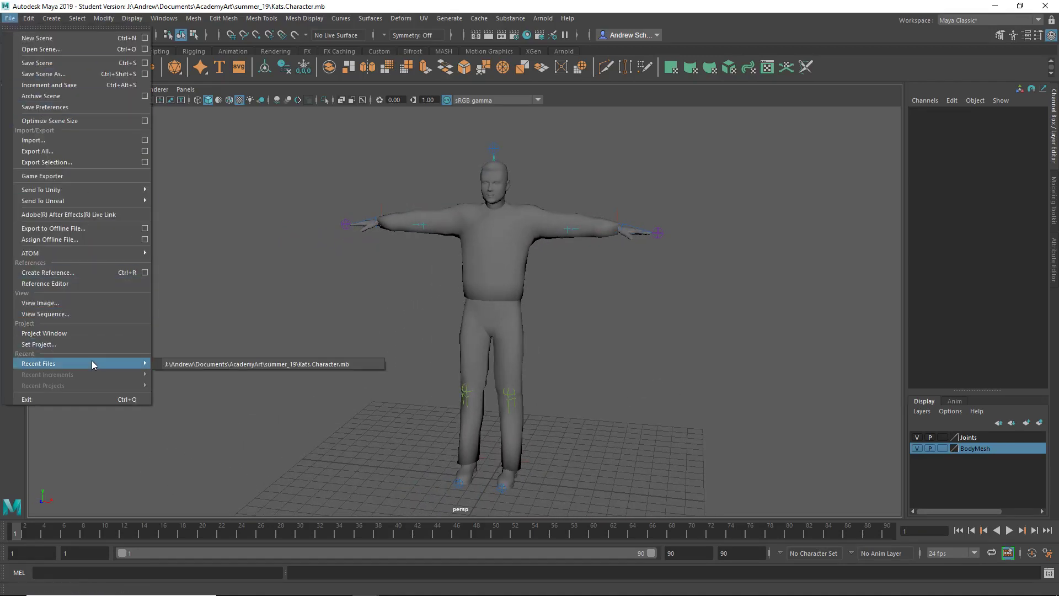
click(195, 364)
click(514, 305)
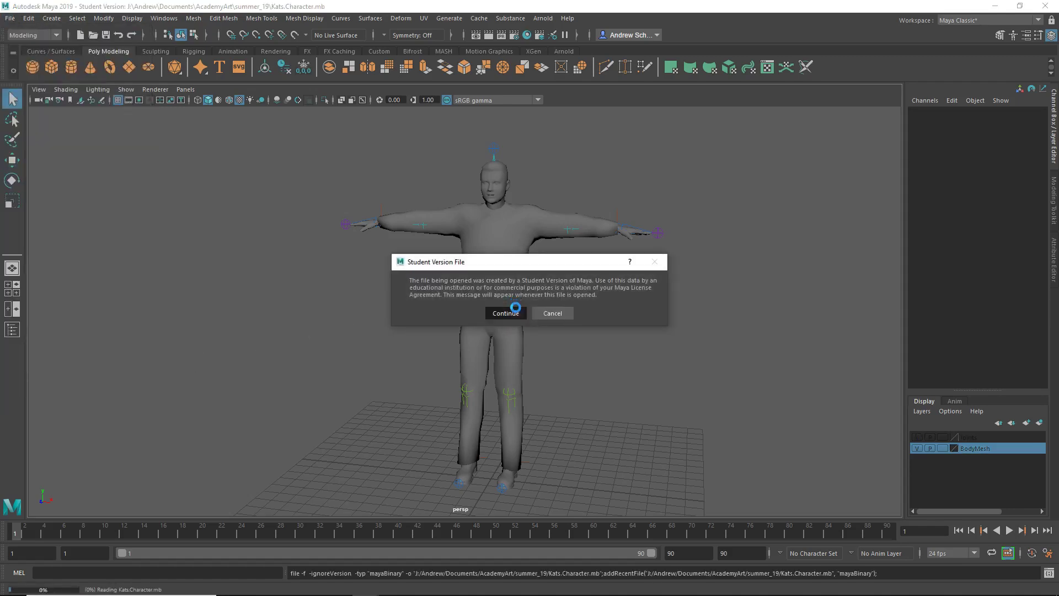
click(513, 307)
Step: Try moving the IK handles at the character's left wrist and left ankle upward, and undo both moves
scroll(522, 278, down, 5)
alt+drag(495, 445, 567, 310)
drag(539, 265, 554, 320)
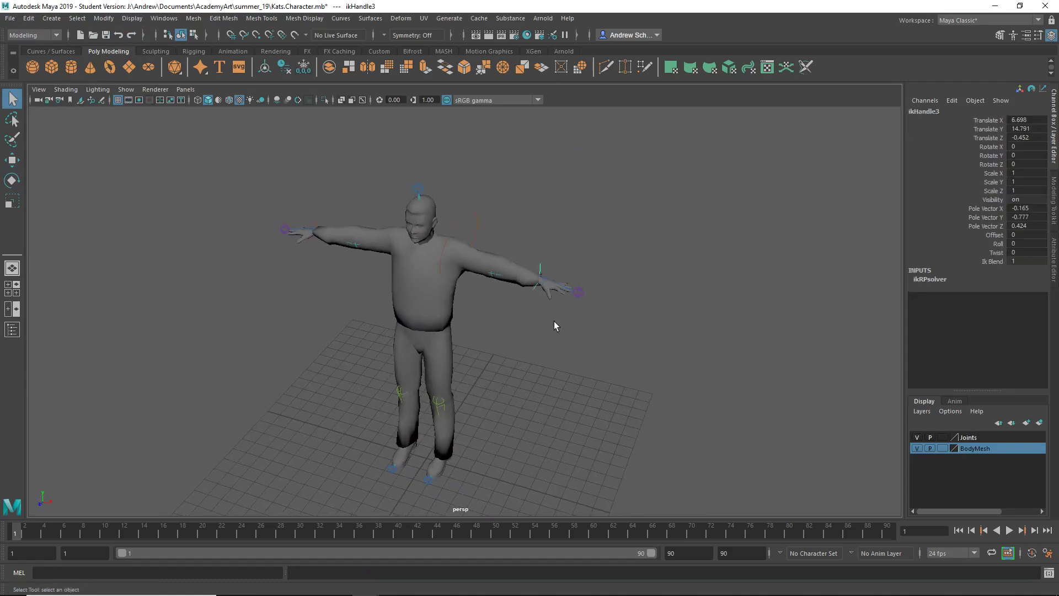
key(w)
drag(543, 282, 539, 257)
click(464, 454)
click(460, 457)
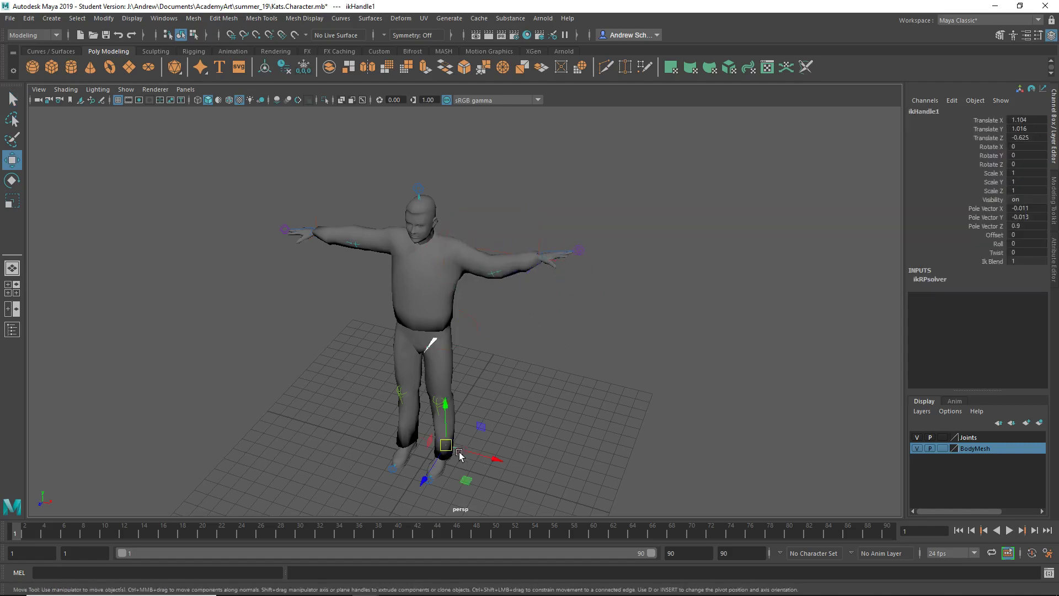
drag(446, 450, 444, 408)
key(ctrl+z)
key(ctrl+z)
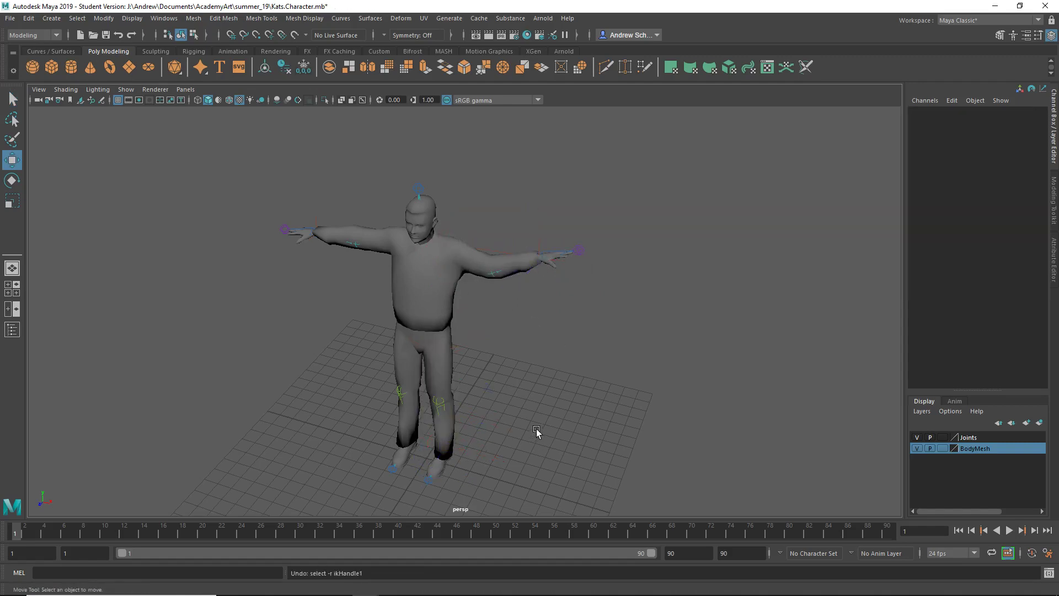
key(ctrl+z)
key(ctrl+z)
key(ctrl+z)
Step: Try moving the root hip joint in wireframe display, undo the move and deselect the joint
alt+drag(535, 379, 575, 395)
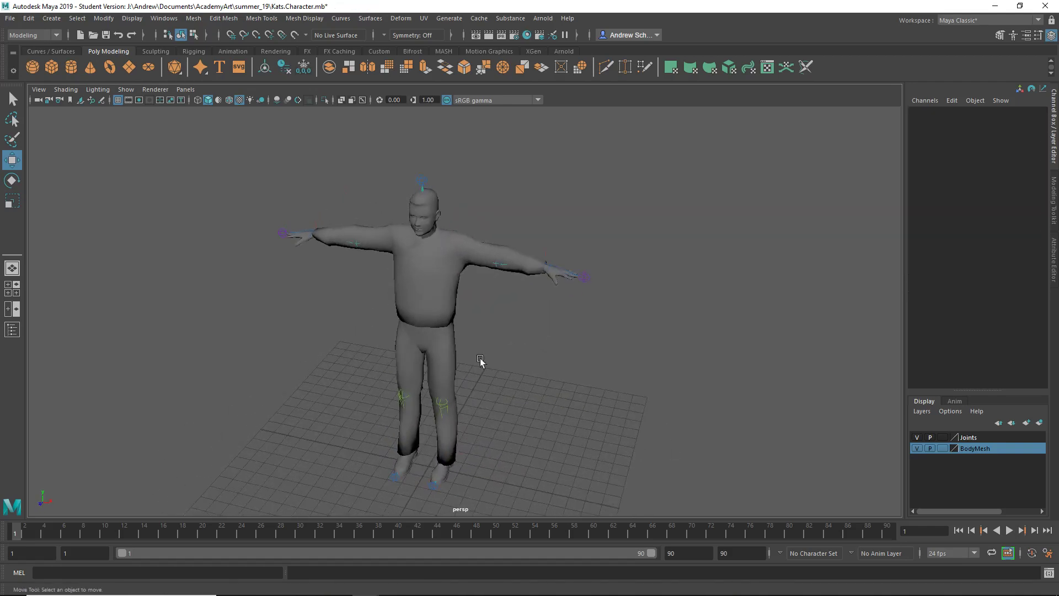
drag(472, 335, 421, 307)
drag(490, 351, 366, 296)
key(4)
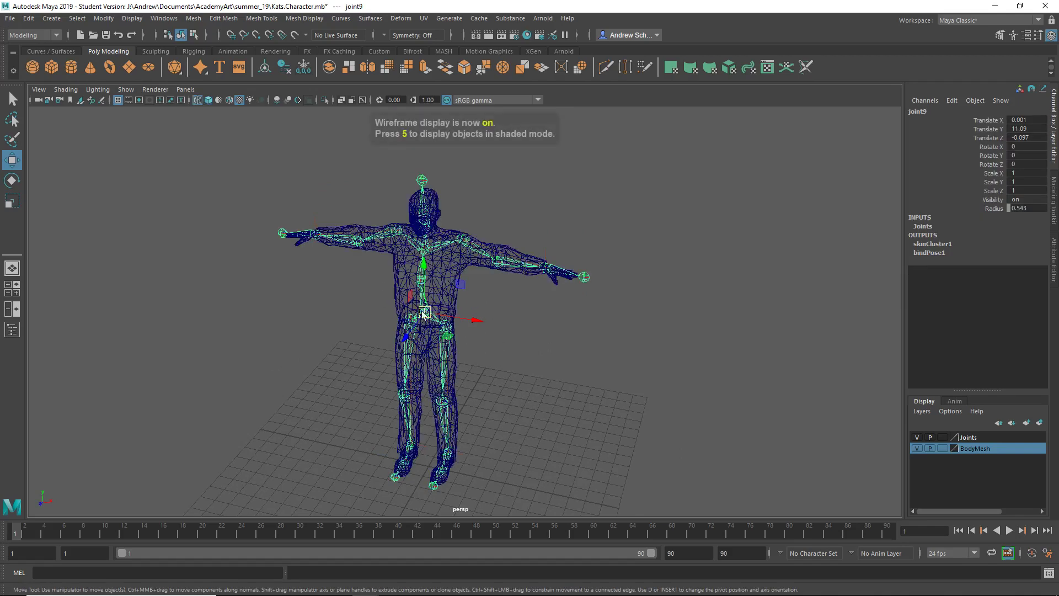
mouse_move(423, 313)
mouse_down()
mouse_move(425, 340)
mouse_move(423, 327)
mouse_move(445, 335)
mouse_move(439, 310)
mouse_move(424, 314)
mouse_up()
key(ctrl+z)
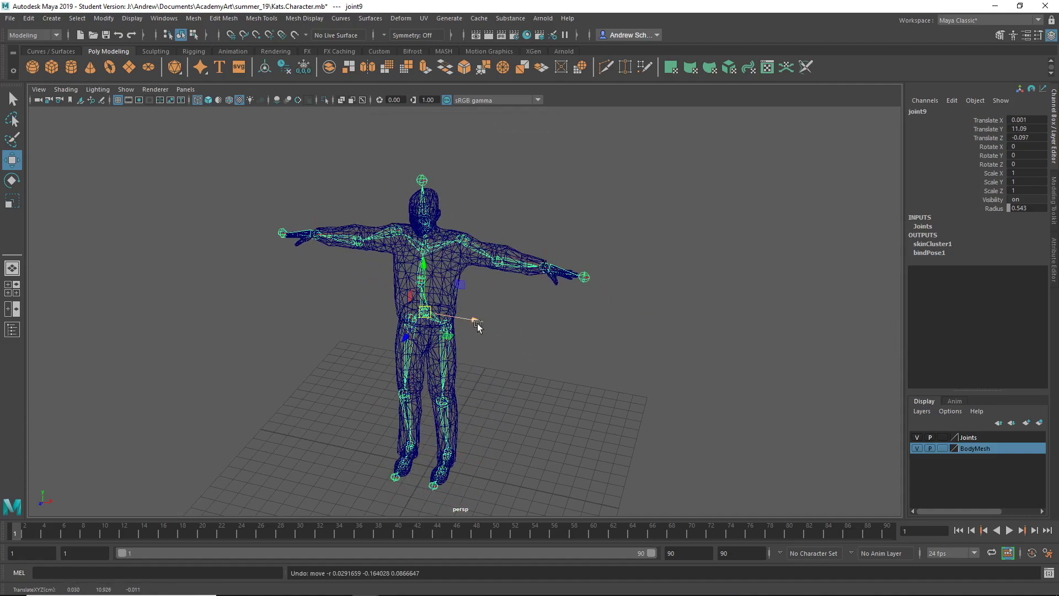
click(508, 402)
Step: Return to shaded display and set the Stickiness of the character's right ankle IK handle to sticky
mouse_move(508, 403)
alt+mouse_down()
mouse_move(502, 419)
mouse_move(535, 416)
mouse_move(526, 410)
alt+mouse_up()
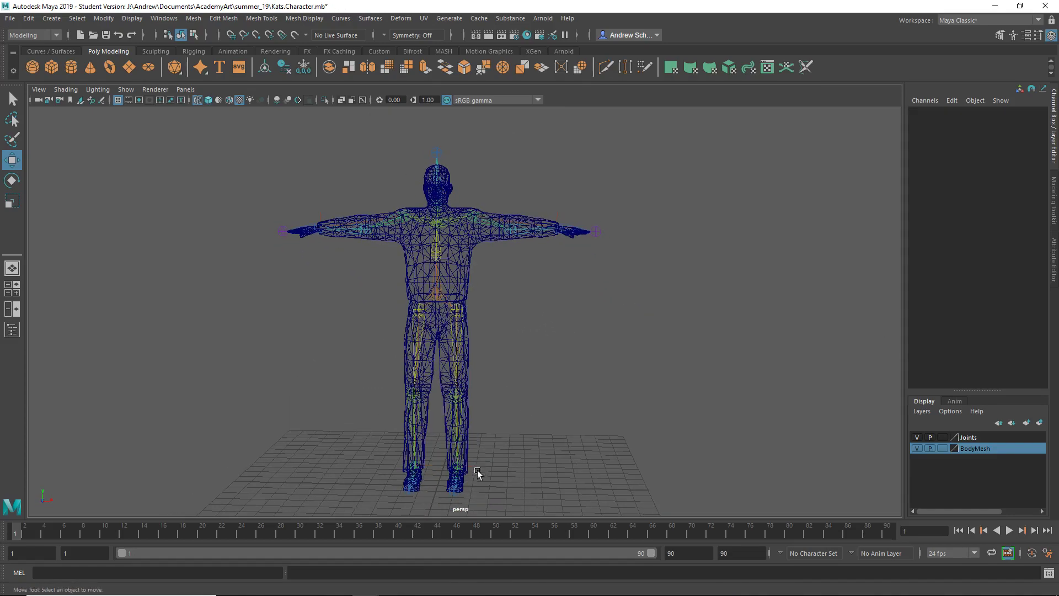
mouse_move(477, 474)
alt+mouse_down()
mouse_move(506, 473)
mouse_move(449, 470)
mouse_move(480, 457)
alt+mouse_up()
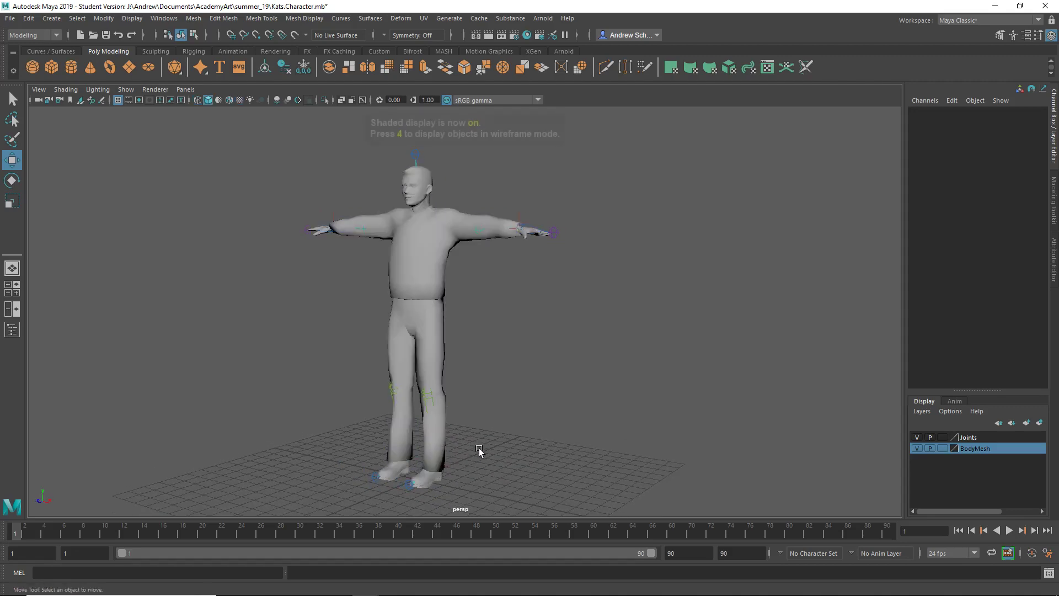
key(5)
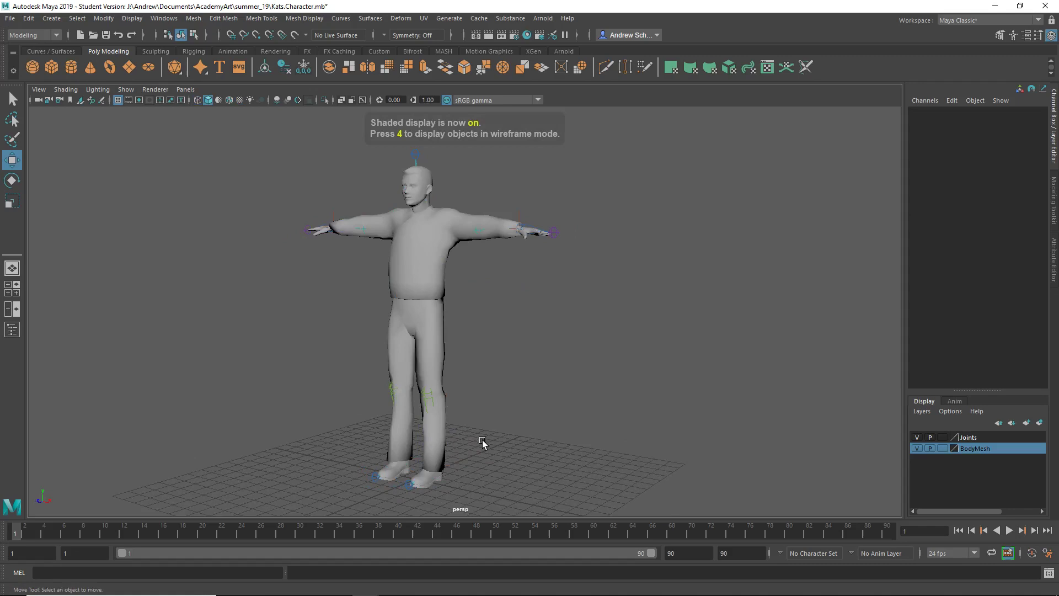
drag(413, 463, 429, 498)
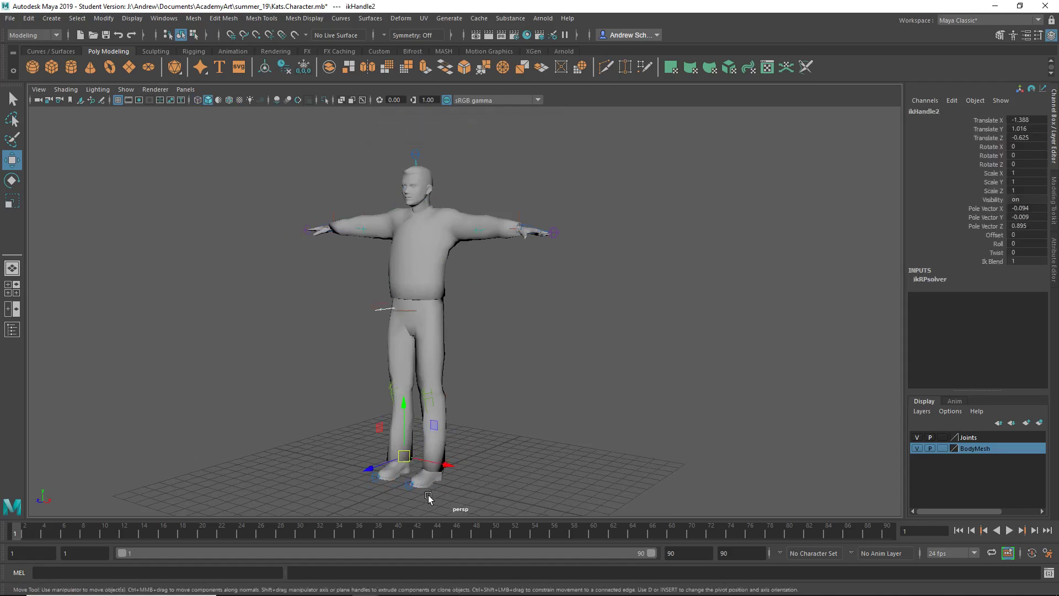
click(1056, 269)
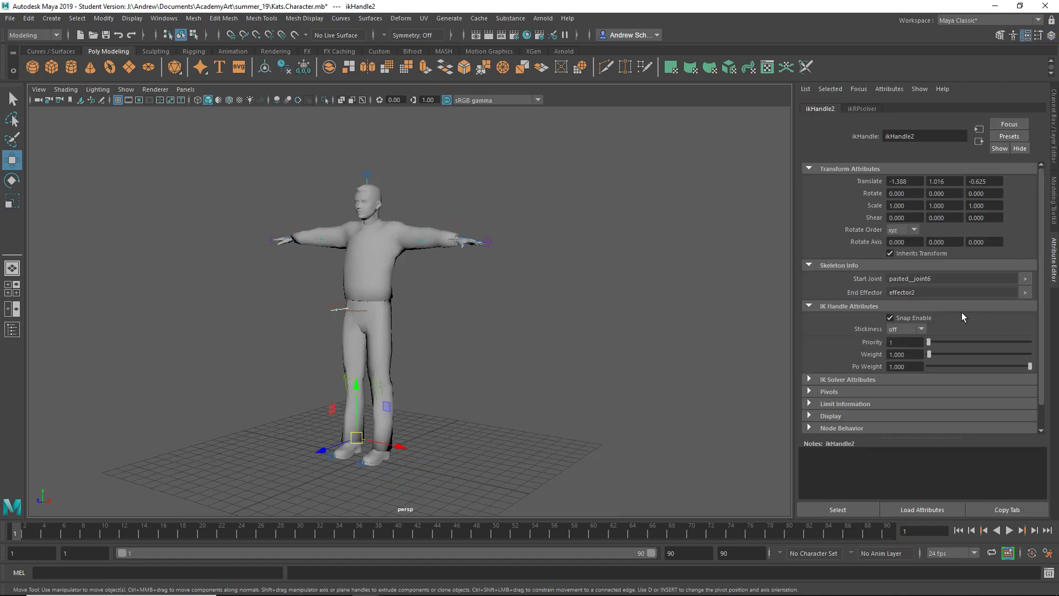
click(889, 330)
click(898, 340)
Step: Set the Stickiness of the character's left ankle IK handle to sticky and clear the selection
click(458, 442)
click(395, 446)
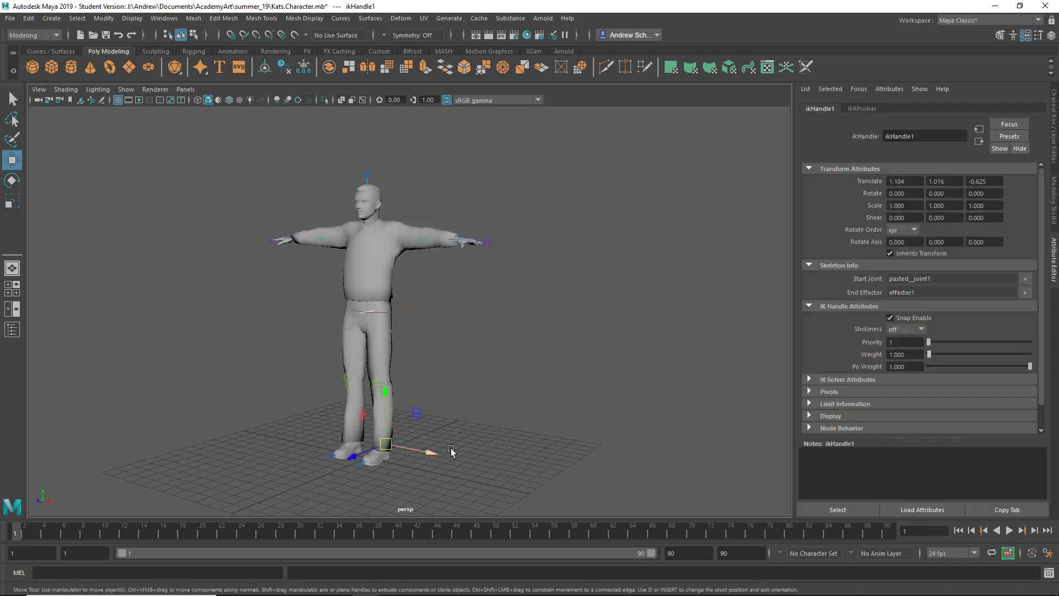
click(905, 330)
click(898, 340)
click(600, 370)
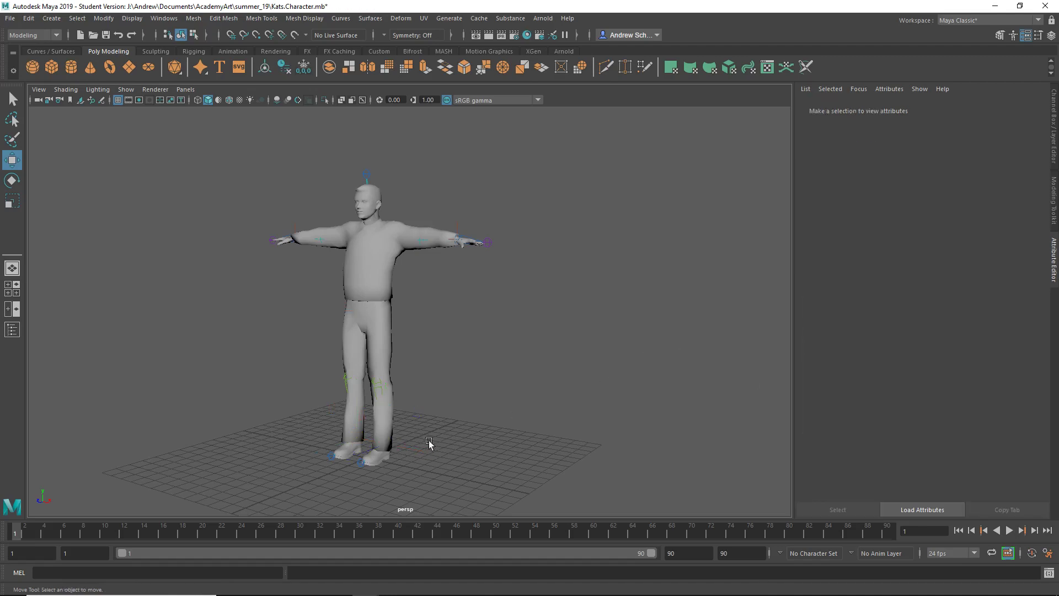
Step: Try raising the left ankle IK handle to bend the knee, and undo the move
click(366, 297)
drag(367, 295, 389, 357)
click(393, 445)
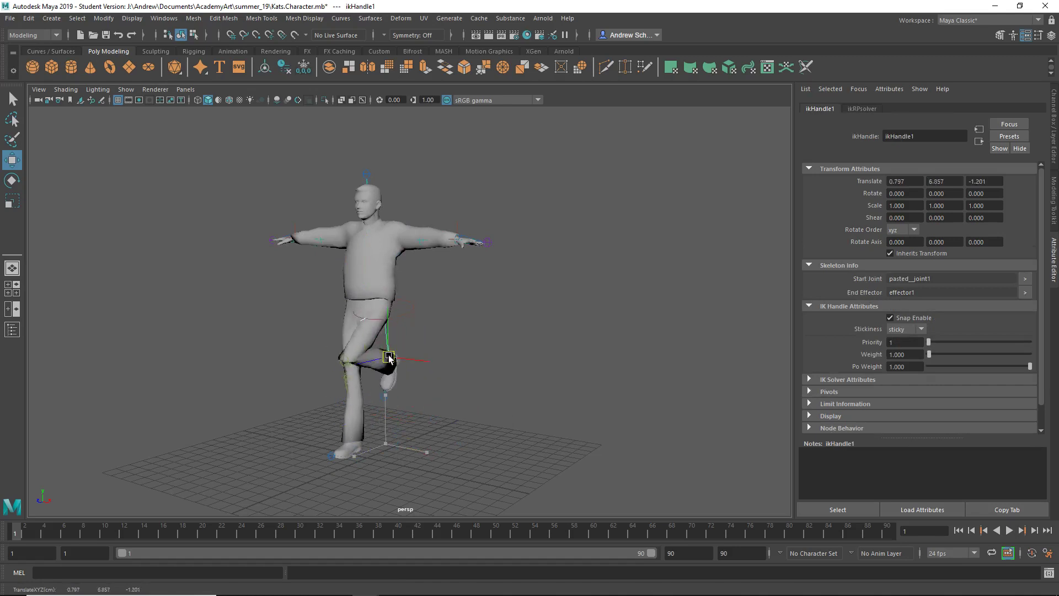
key(ctrl+z)
click(471, 323)
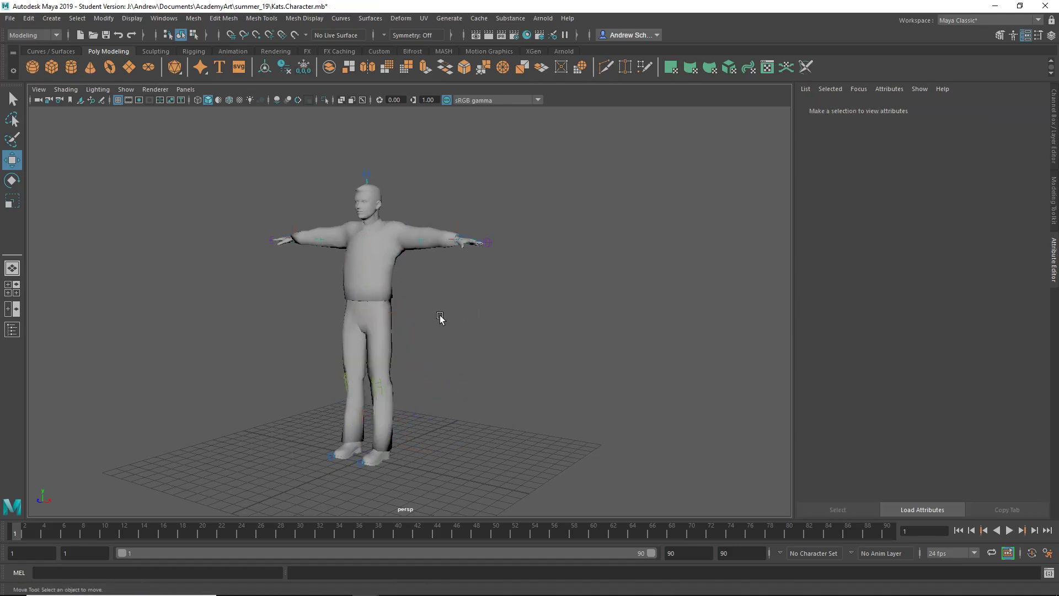
Step: Lower the root hip joint to a Translate Y of about 9.6 and tilt it sideways toward the character's right
click(366, 281)
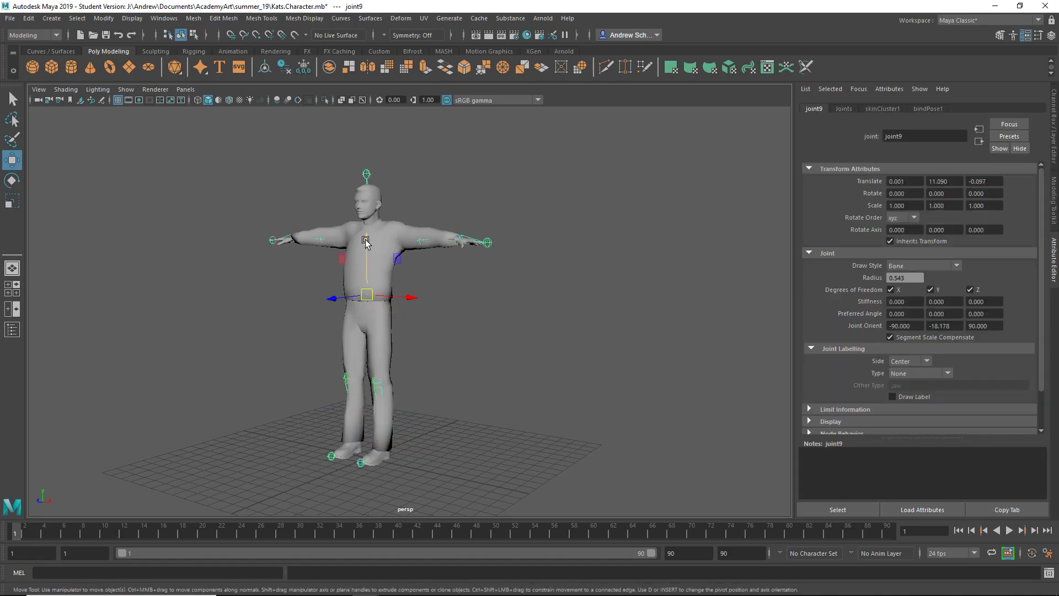
drag(366, 242, 367, 263)
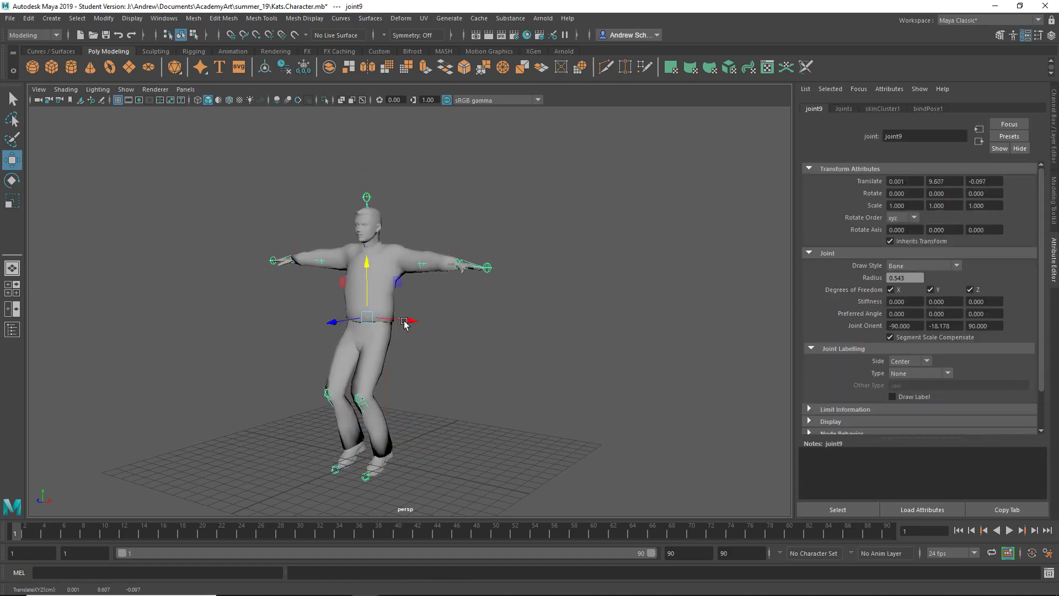
key(e)
alt+drag(472, 333, 523, 328)
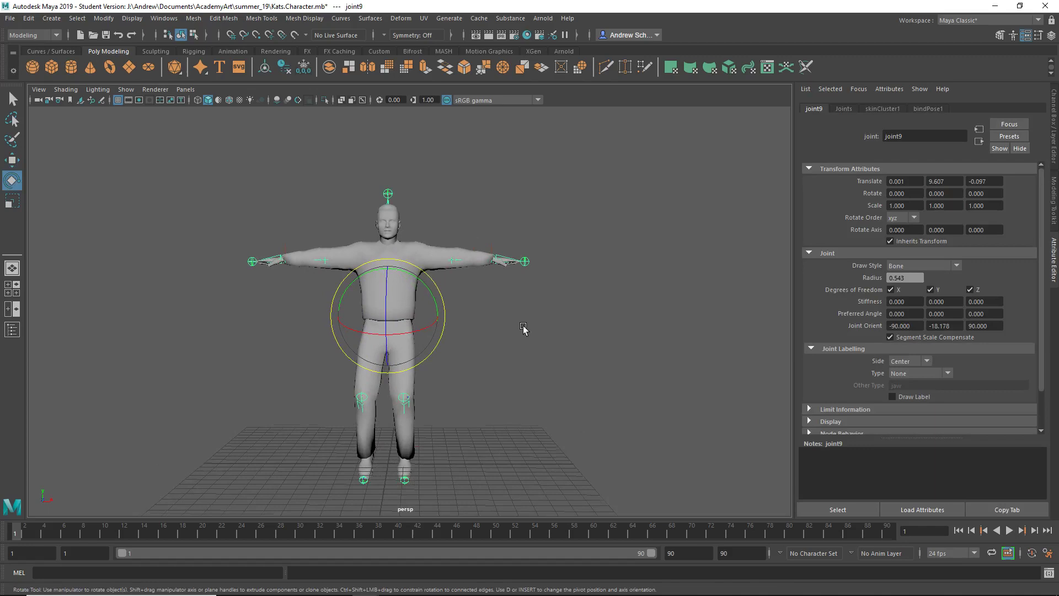
drag(445, 288, 414, 273)
Step: Rotate the spine joint above the hips about -13 degrees in Y to counter the sideways tilt of the upper body
click(389, 261)
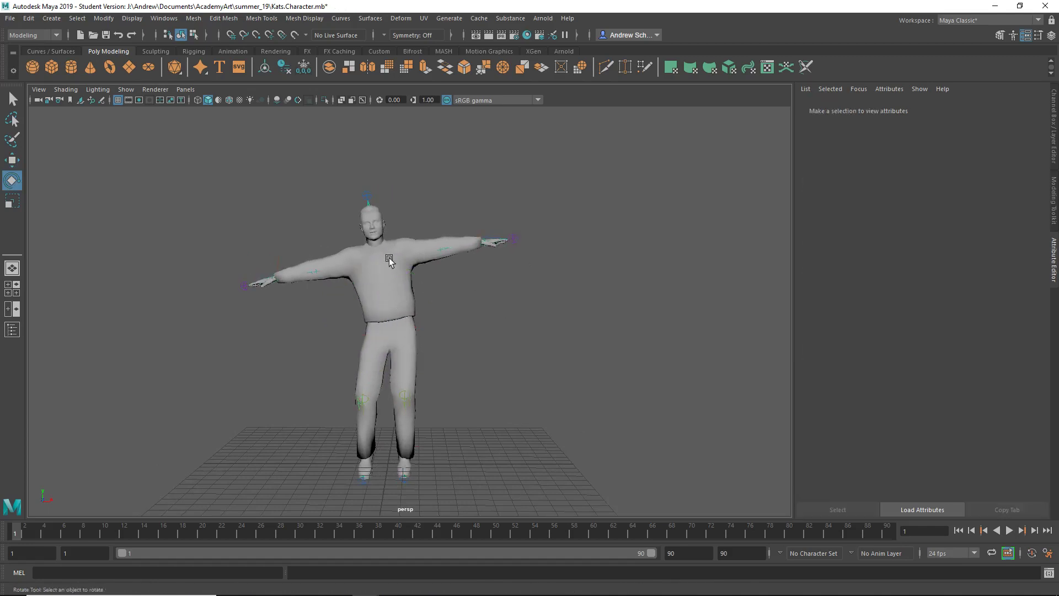
click(382, 253)
drag(407, 235, 416, 241)
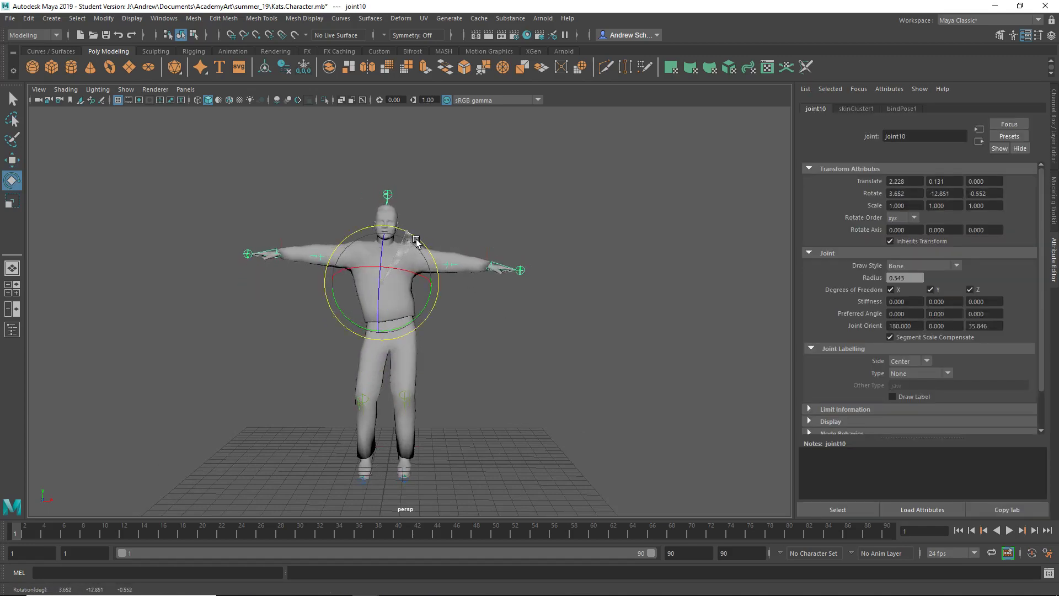
Step: Move the left wrist IK handle down beside the hip, to about 2.55, 9.8, -0.28
click(487, 263)
key(w)
drag(486, 266, 504, 310)
Step: Set the left wrist IK handle's Twist to about 109 to turn the elbow, and deselect the handle
click(1054, 138)
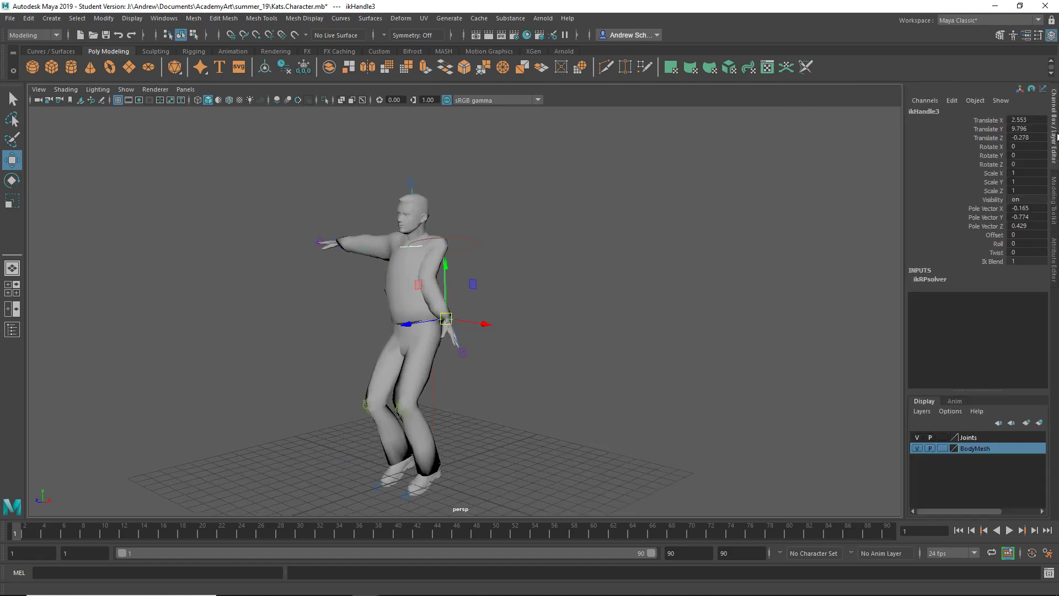
click(999, 253)
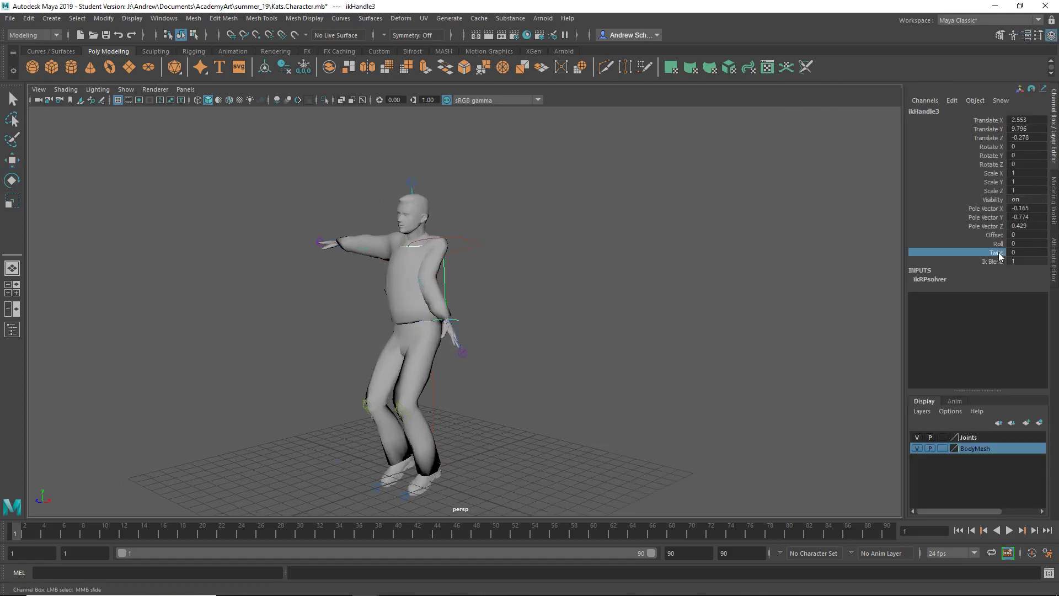
middle_drag(756, 226, 808, 223)
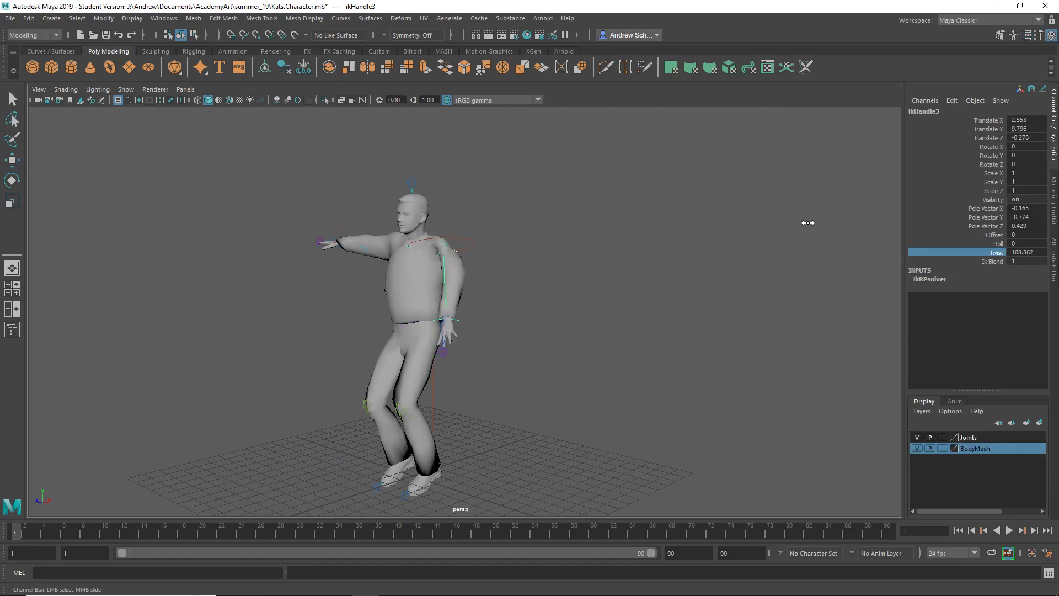
click(489, 343)
key(w)
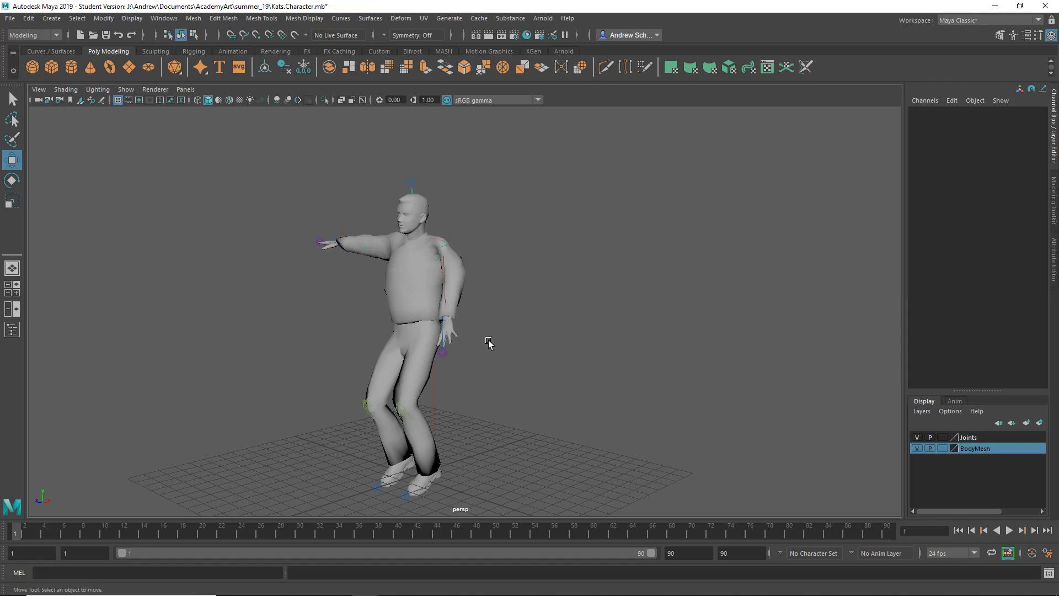
Step: Move the right wrist IK handle down beside the hip, to about -2.64, 9.17, -0.47
scroll(466, 342, up, 5)
key(4)
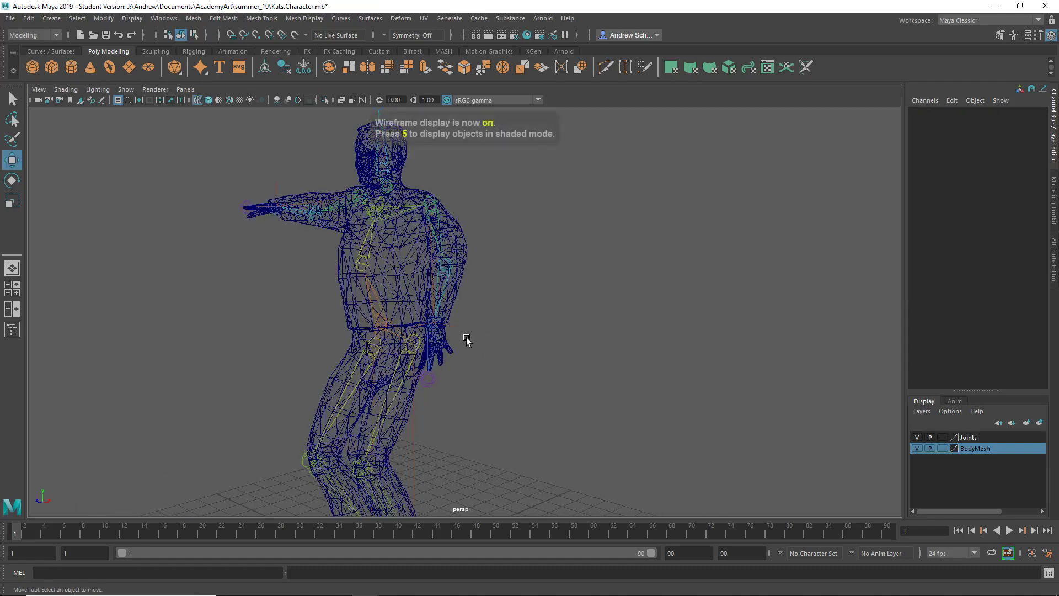
key(5)
mouse_move(457, 331)
alt+mouse_down()
mouse_move(485, 315)
mouse_move(507, 327)
mouse_move(456, 326)
alt+mouse_up()
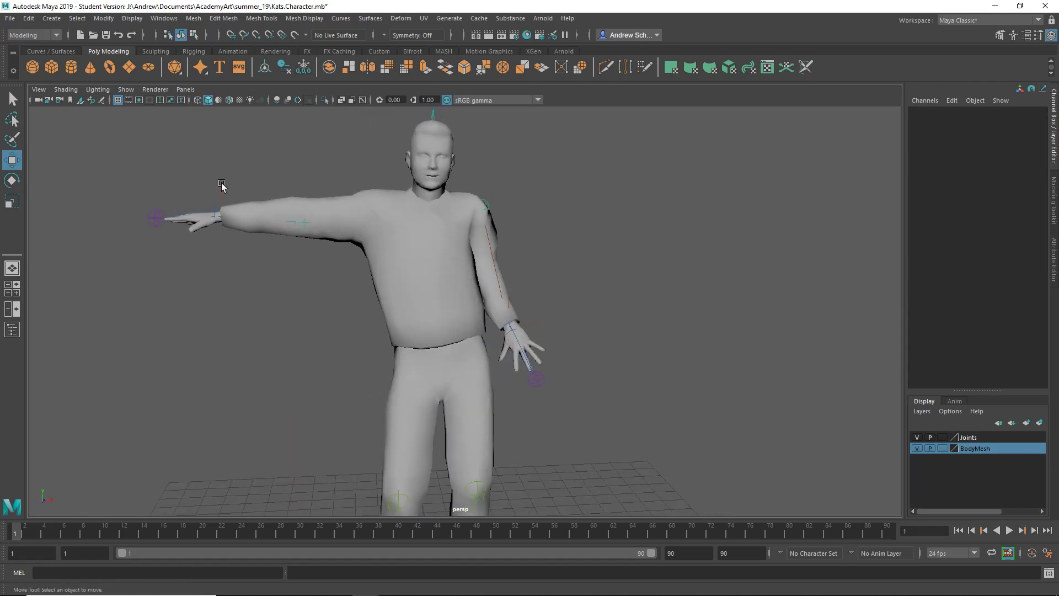
drag(221, 185, 419, 305)
Step: Rotate the right ankle joint about 22 degrees in Z to level the foot with the ground, using wireframe display to select it
alt+drag(587, 355, 384, 374)
key(4)
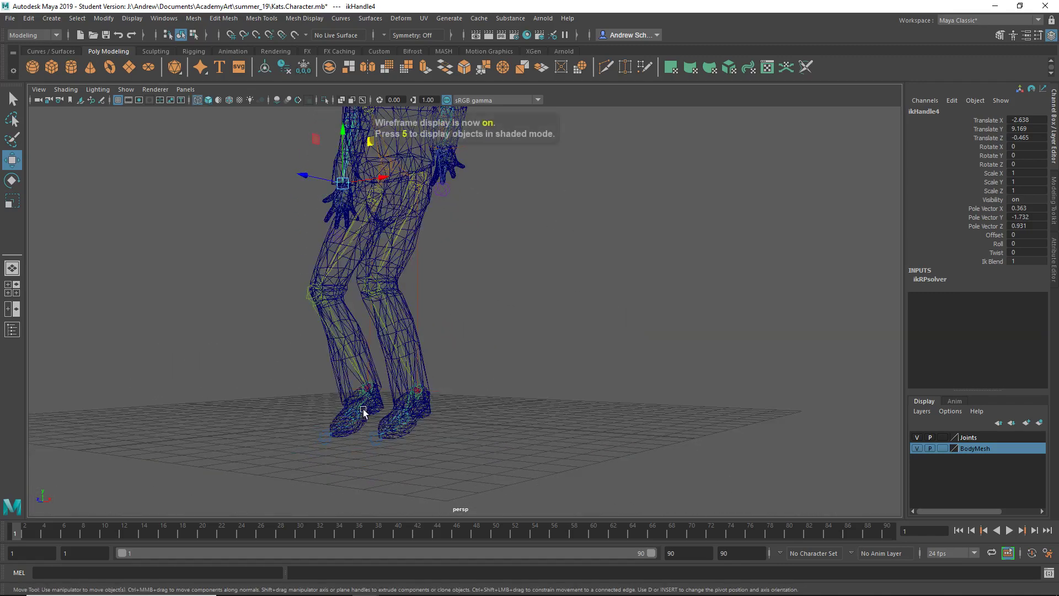
click(360, 410)
key(e)
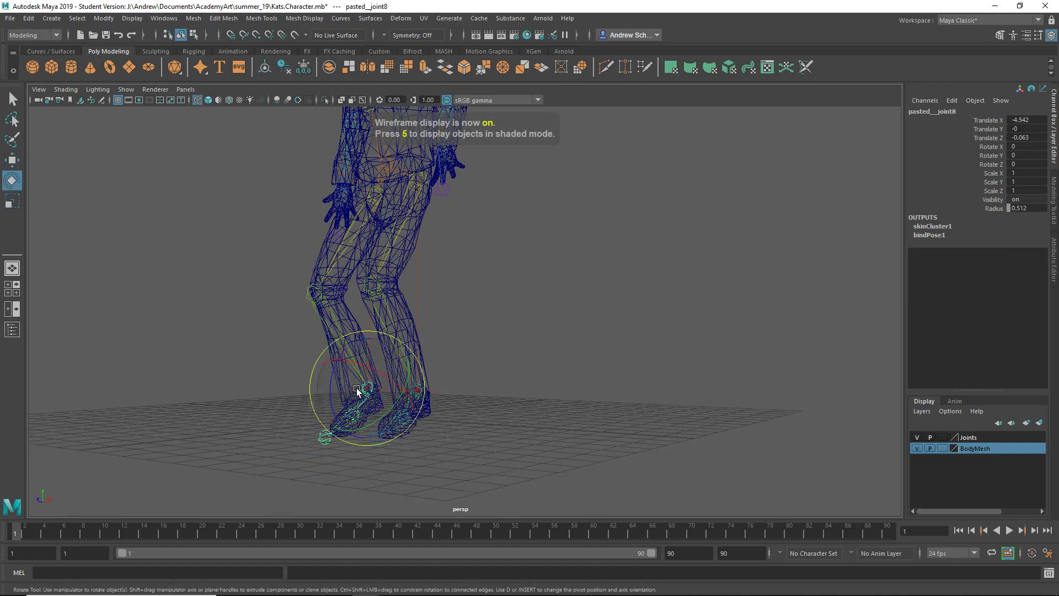
drag(338, 381, 341, 359)
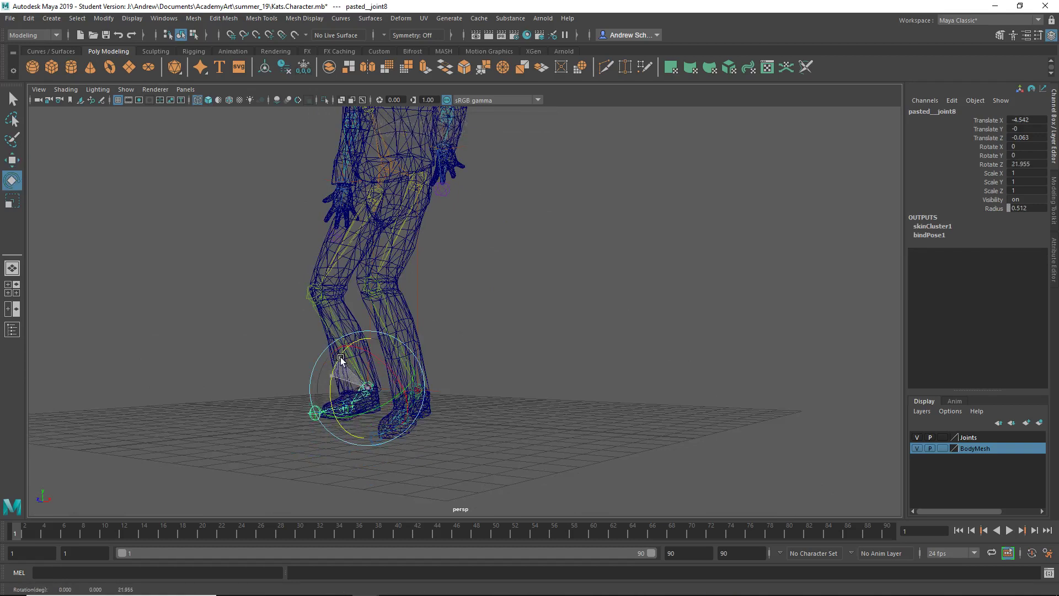
key(5)
Step: Rotate the left ankle joint about 19 degrees in Z to level the foot with the ground
click(451, 438)
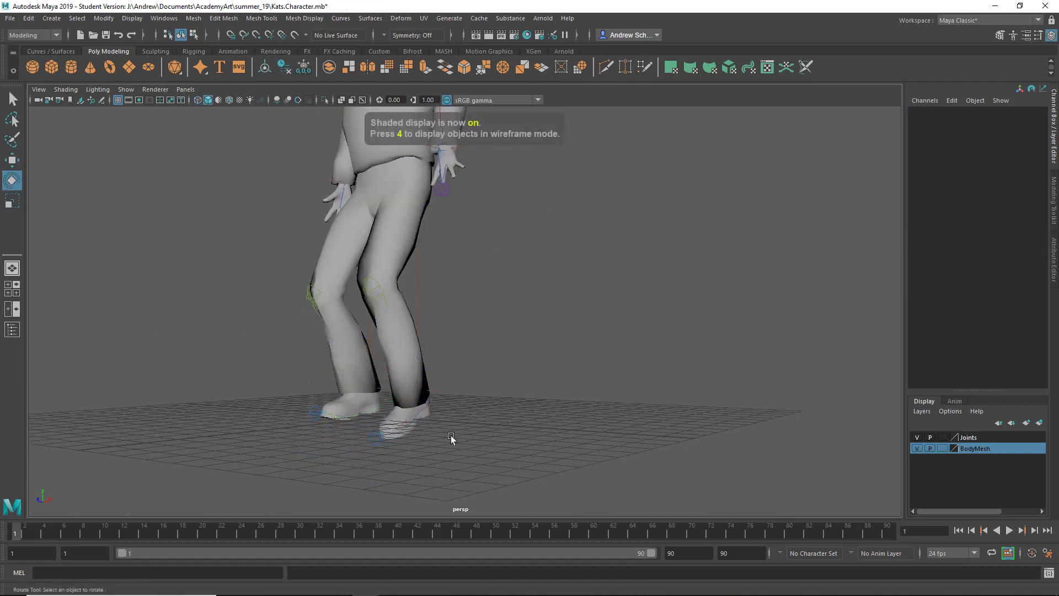
click(411, 420)
drag(399, 389, 387, 374)
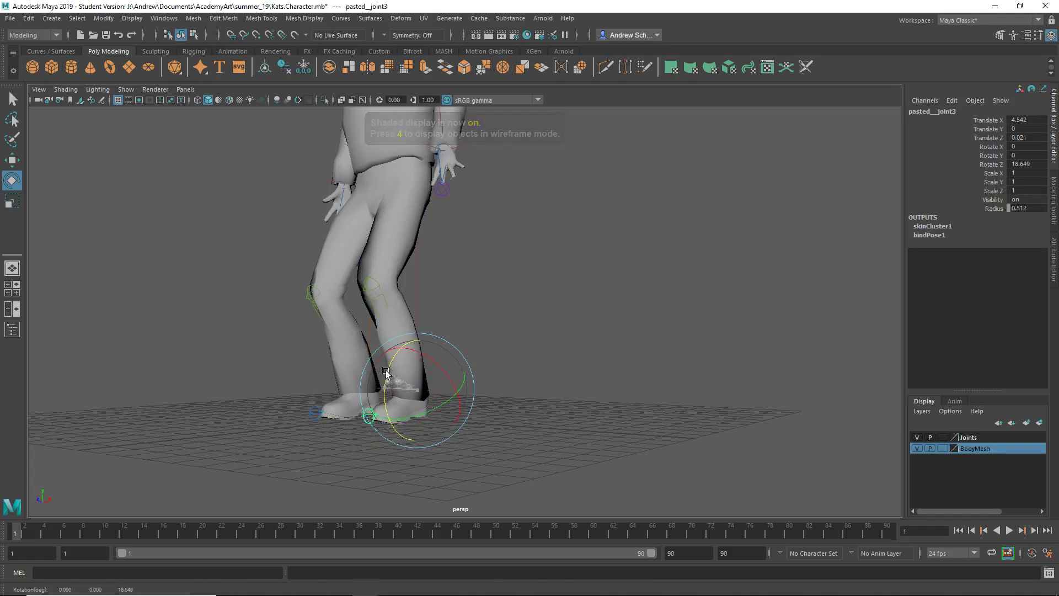
Step: Shift the root joint at the hips sideways and raise it, to about 0.33 in X and 10.04 in Y
click(489, 331)
alt+drag(489, 331, 589, 338)
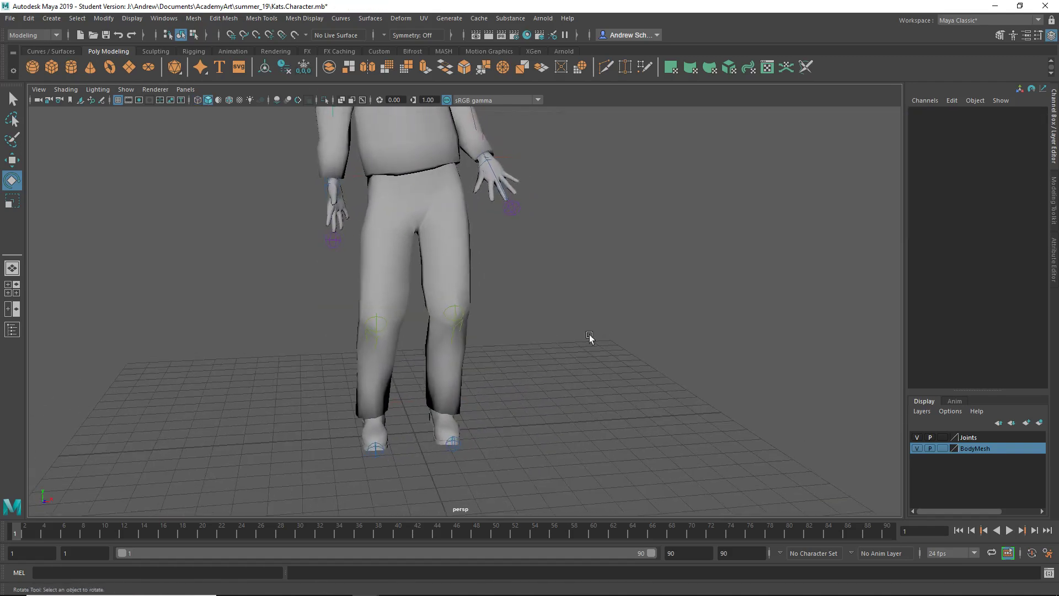
alt+right_drag(590, 338, 517, 399)
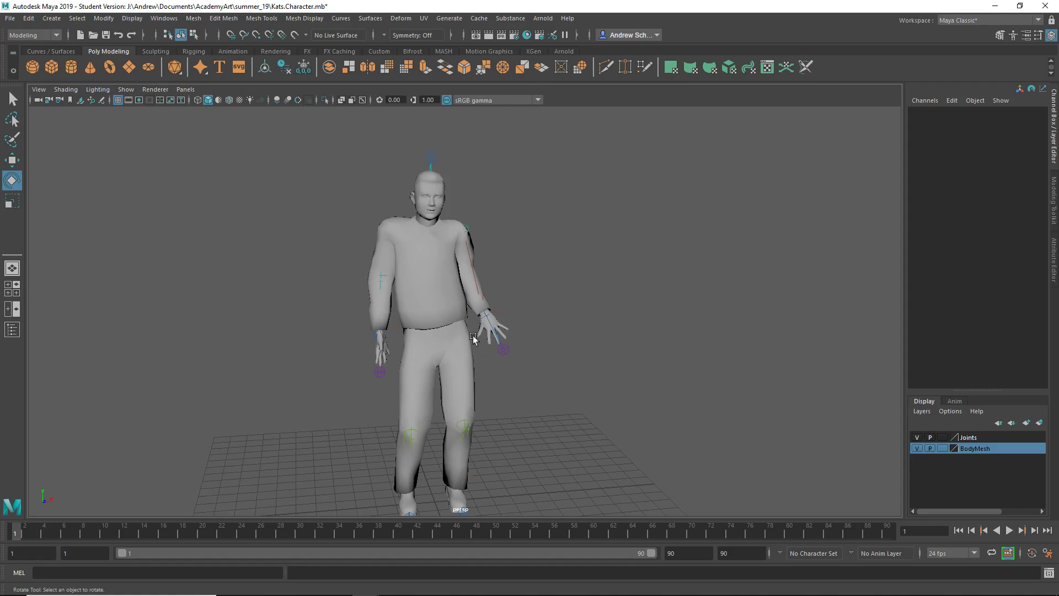
click(421, 315)
key(w)
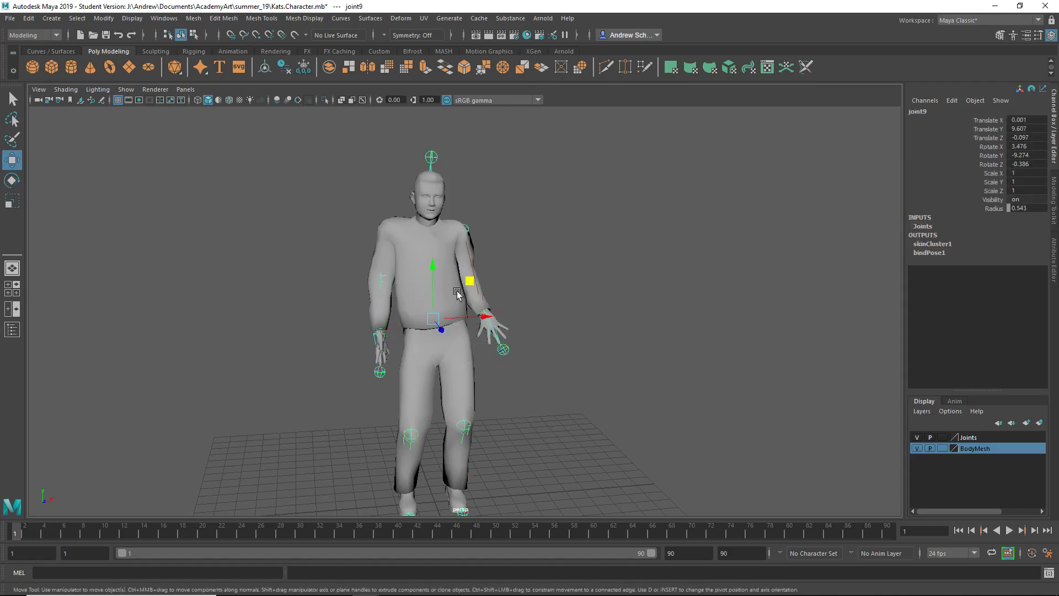
middle_drag(473, 282, 478, 283)
alt+drag(488, 384, 450, 370)
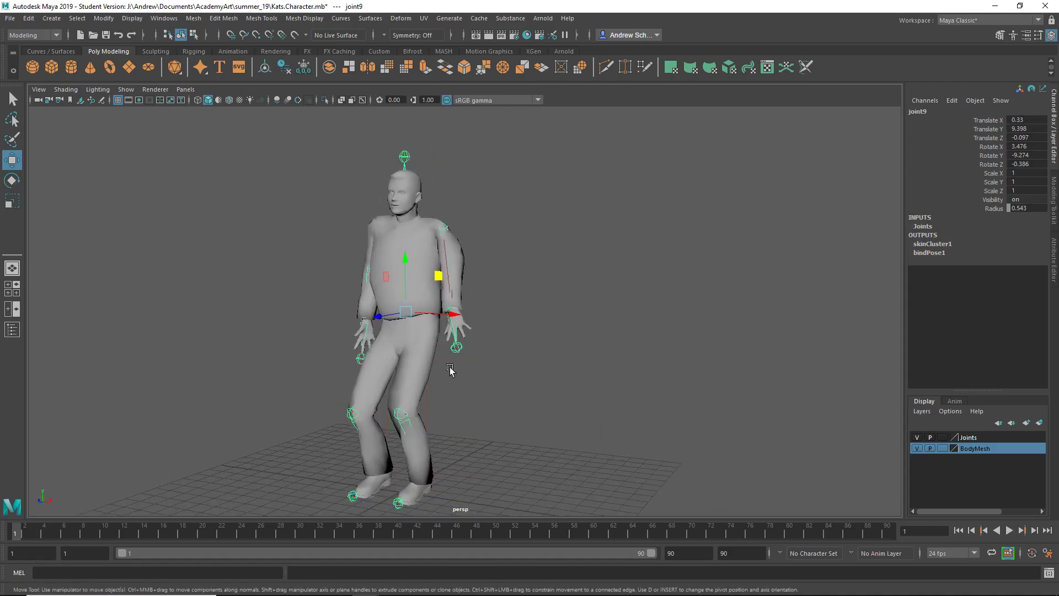
drag(414, 260, 581, 328)
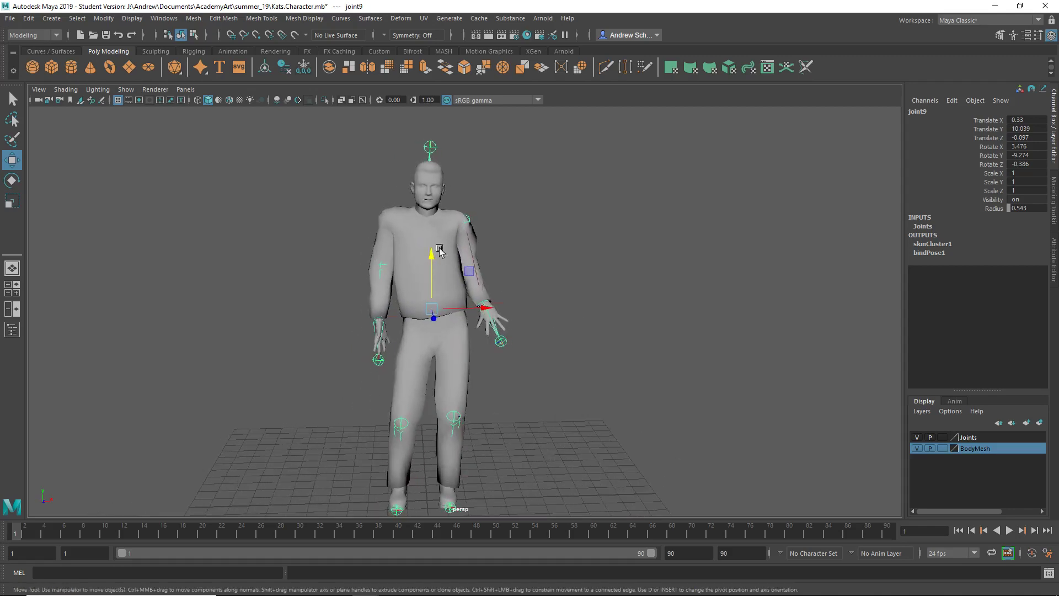
Step: Lower both shoulder joints slightly together, using wireframe display to select them, and deselect them in shaded display
key(4)
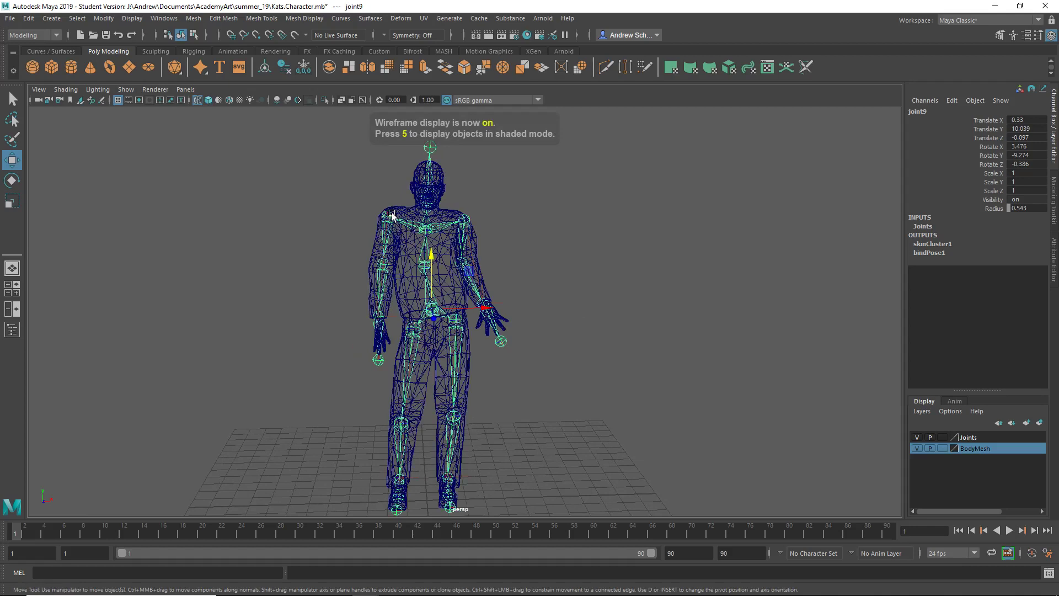
click(392, 214)
shift+click(464, 219)
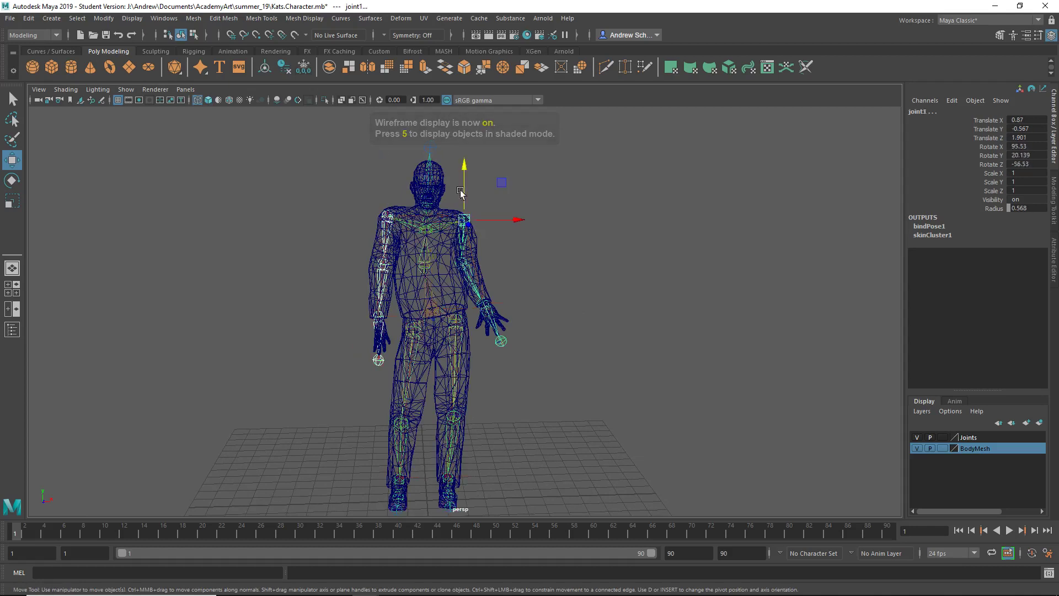
drag(465, 176, 469, 190)
key(5)
click(544, 251)
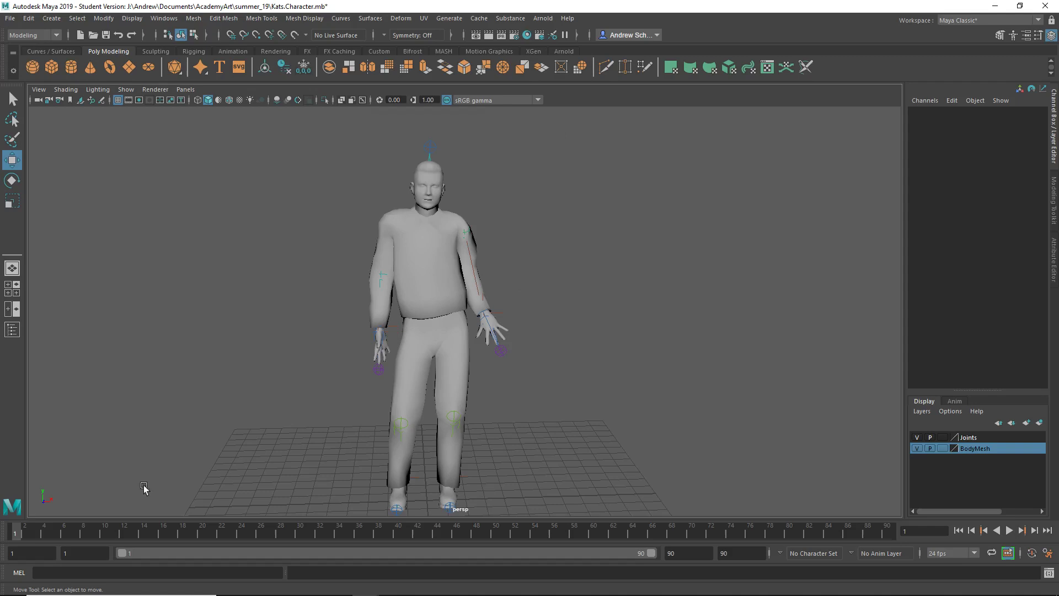
Step: Expand the full joint9 hierarchy, select everything from joint9 through ikHandle4, and set a keyframe on it at frame 1
alt+drag(524, 386, 543, 359)
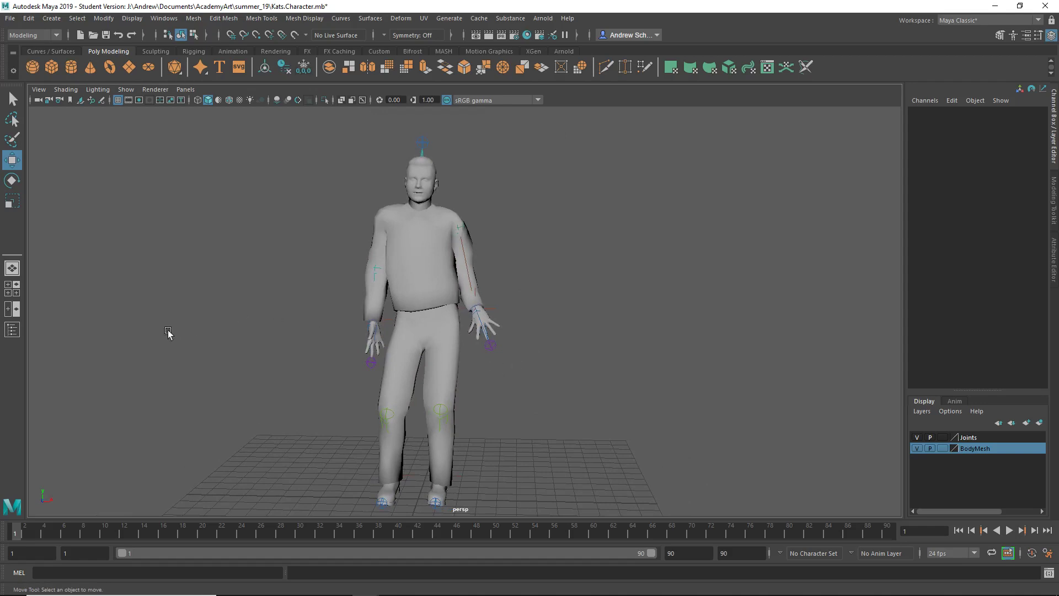
click(12, 329)
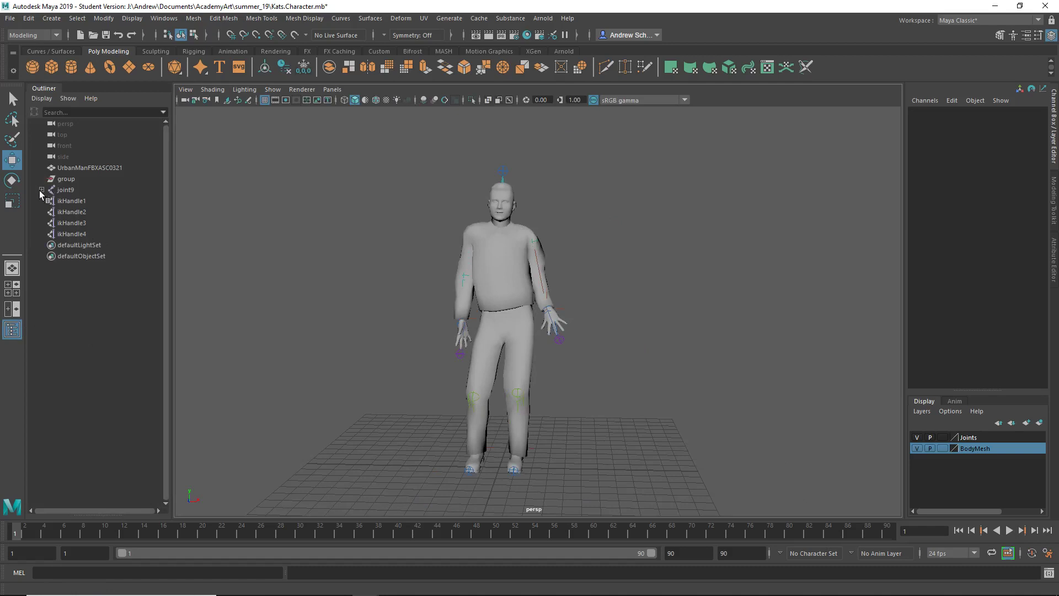
click(14, 334)
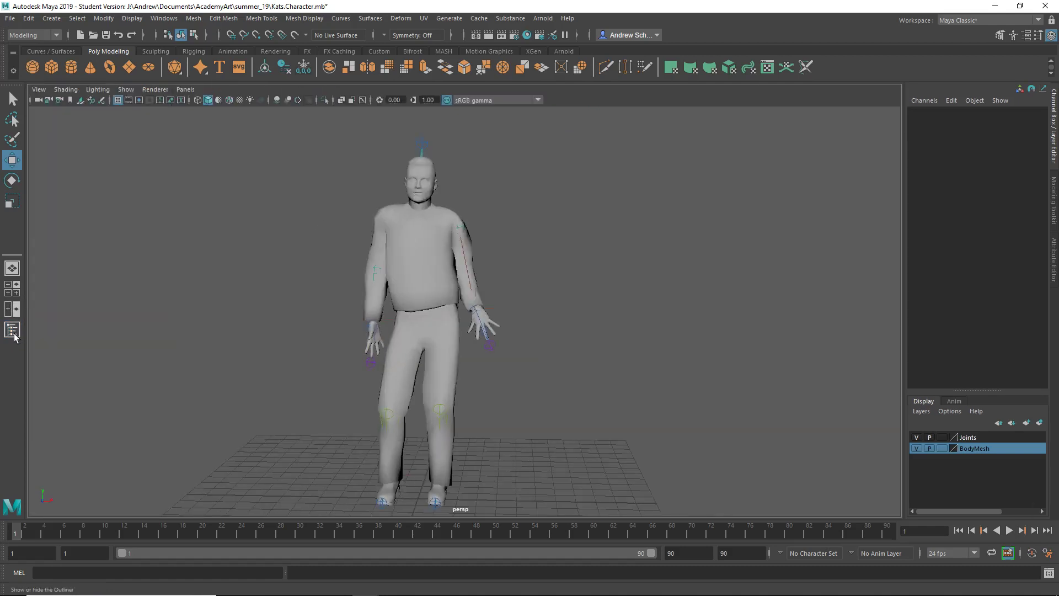
click(14, 334)
shift+click(41, 190)
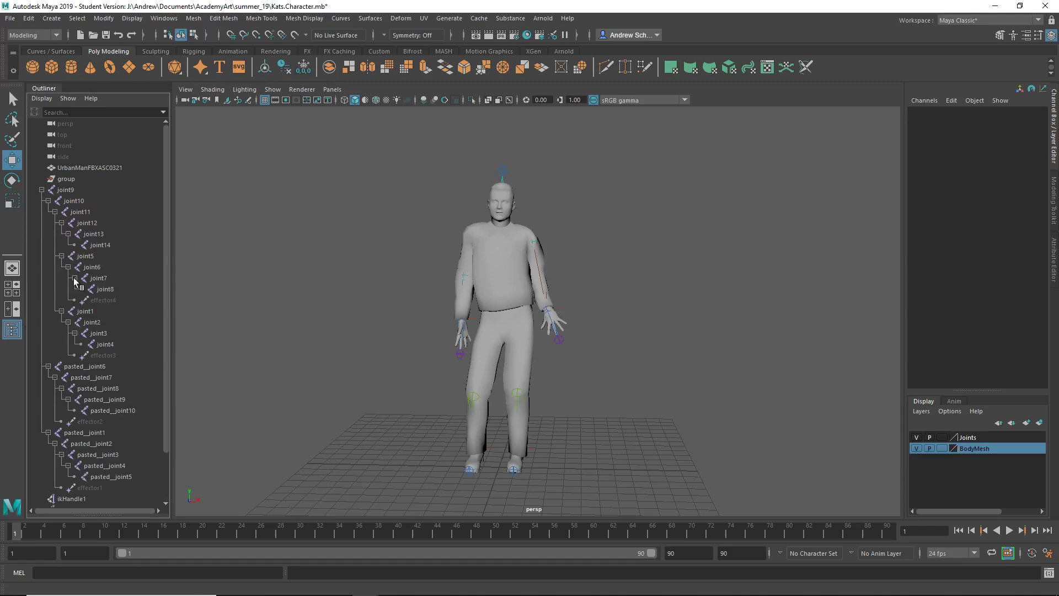
click(81, 189)
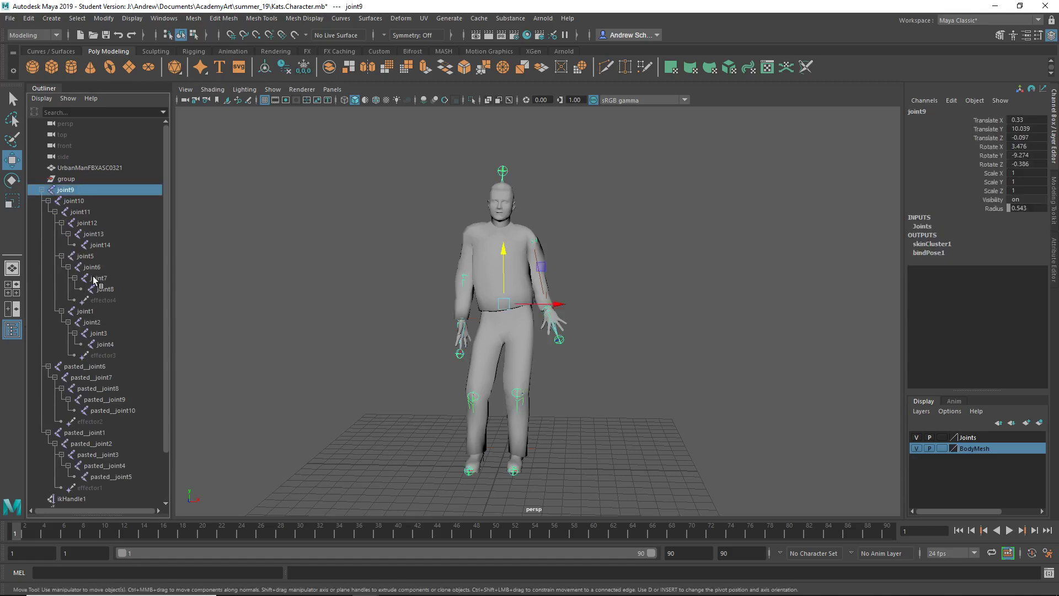
scroll(94, 281, down, 2)
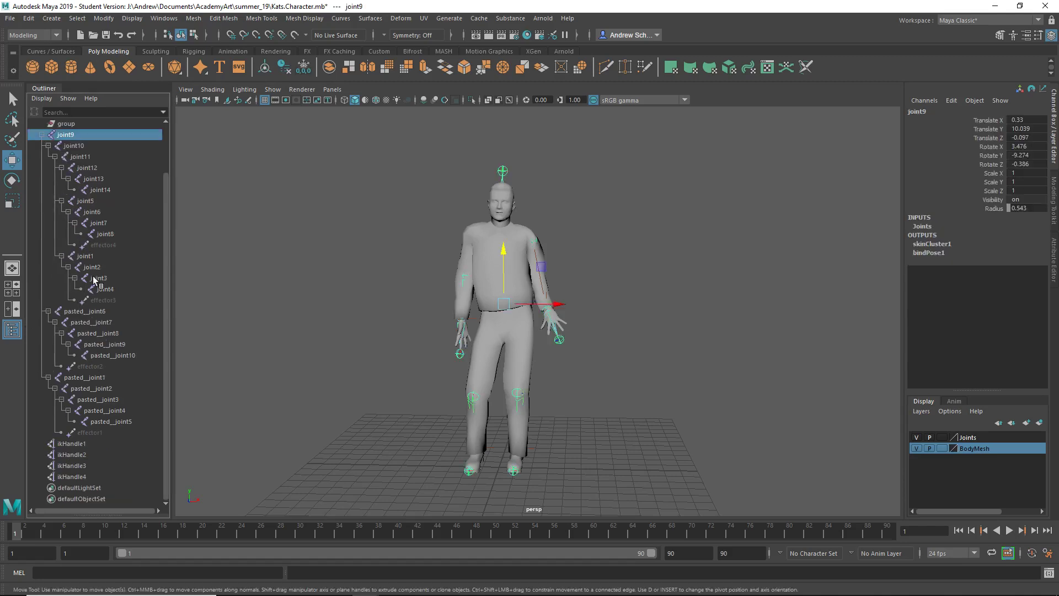
shift+click(85, 478)
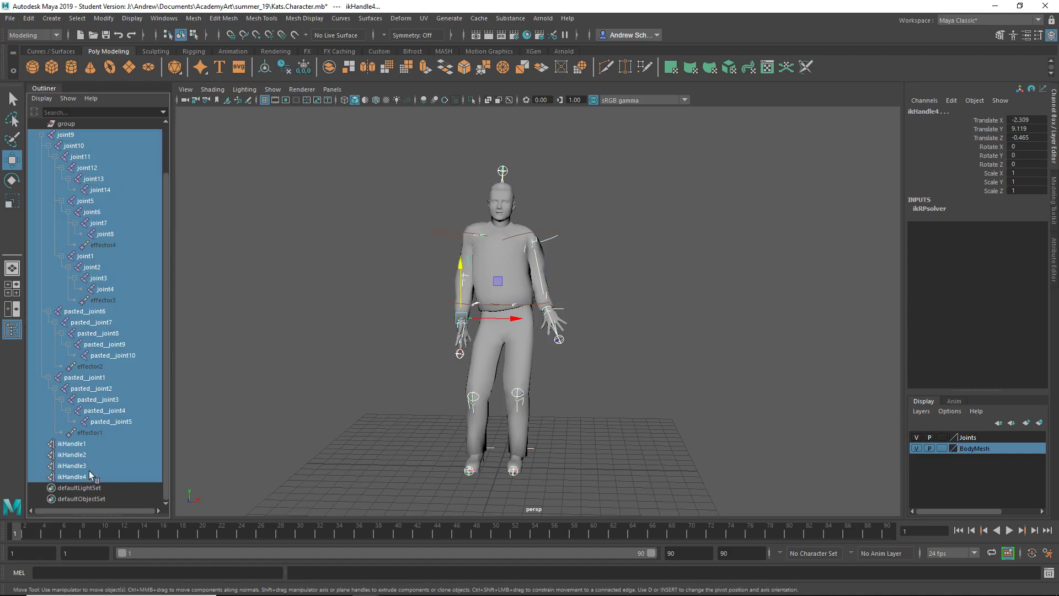
key(s)
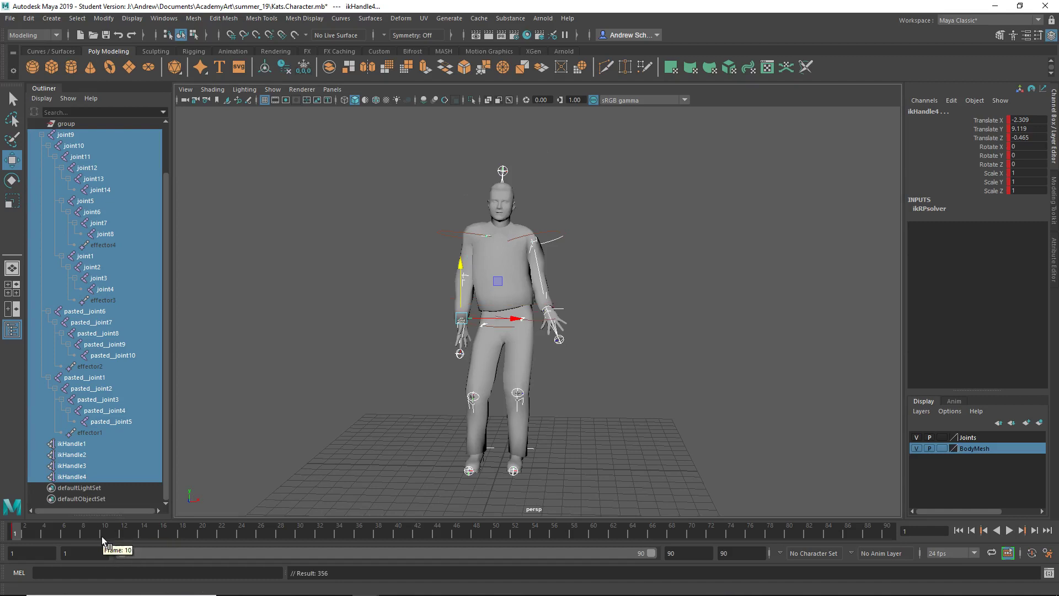
Step: At frame 20, raise the right wrist IK handle to about -5.89, 15.20, -0.93 and lift the left wrist handle out sideways
click(200, 530)
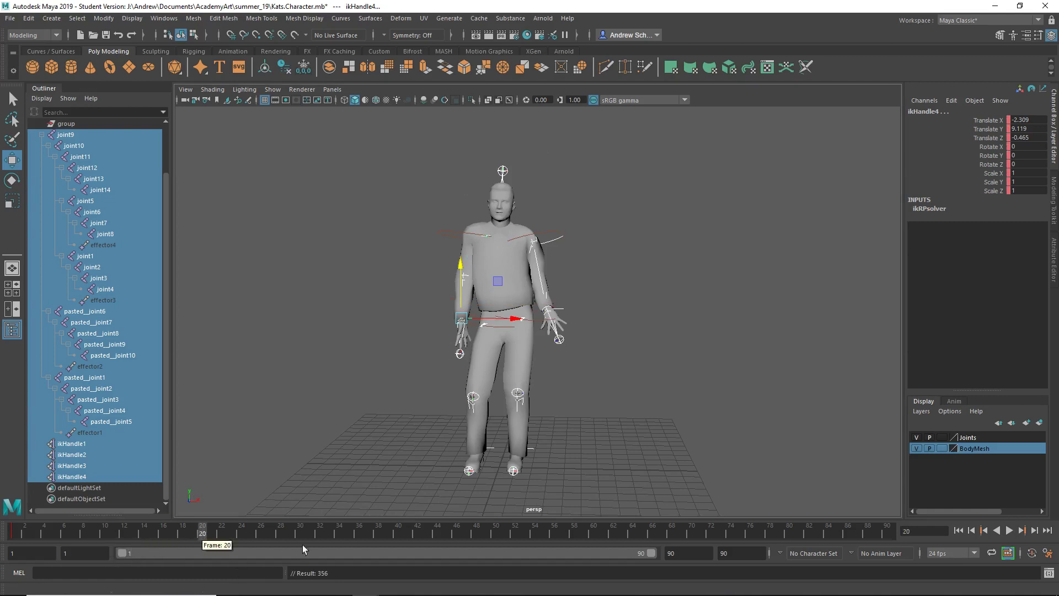
click(672, 326)
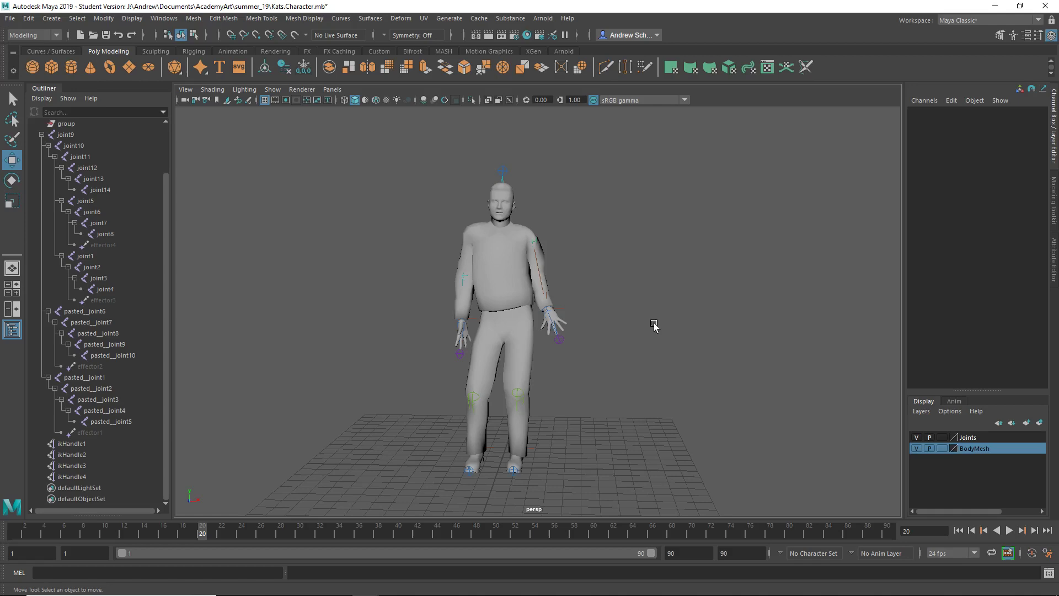
click(469, 320)
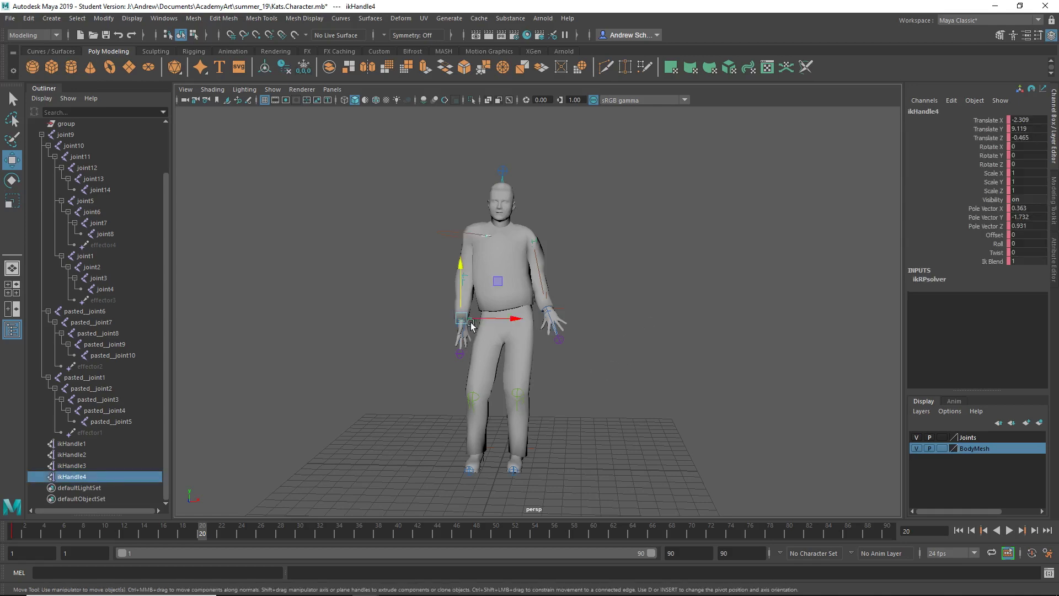
drag(470, 319, 403, 214)
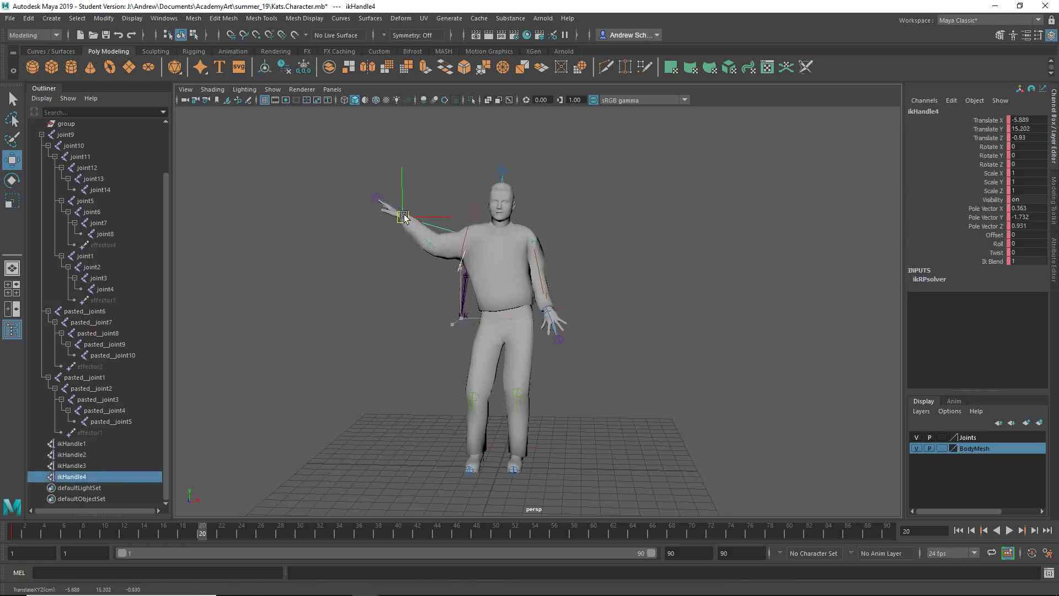
click(549, 306)
drag(549, 306, 586, 255)
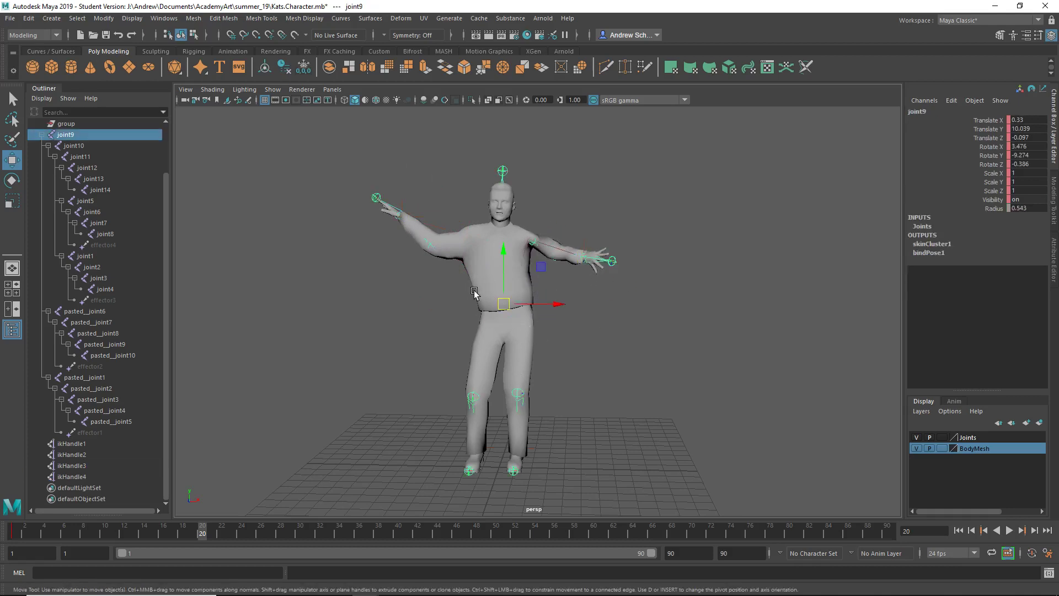
Step: Twist the torso by rotating joint9 to about 8.7 degrees in Y and joint10 to about 19 degrees in Y
key(e)
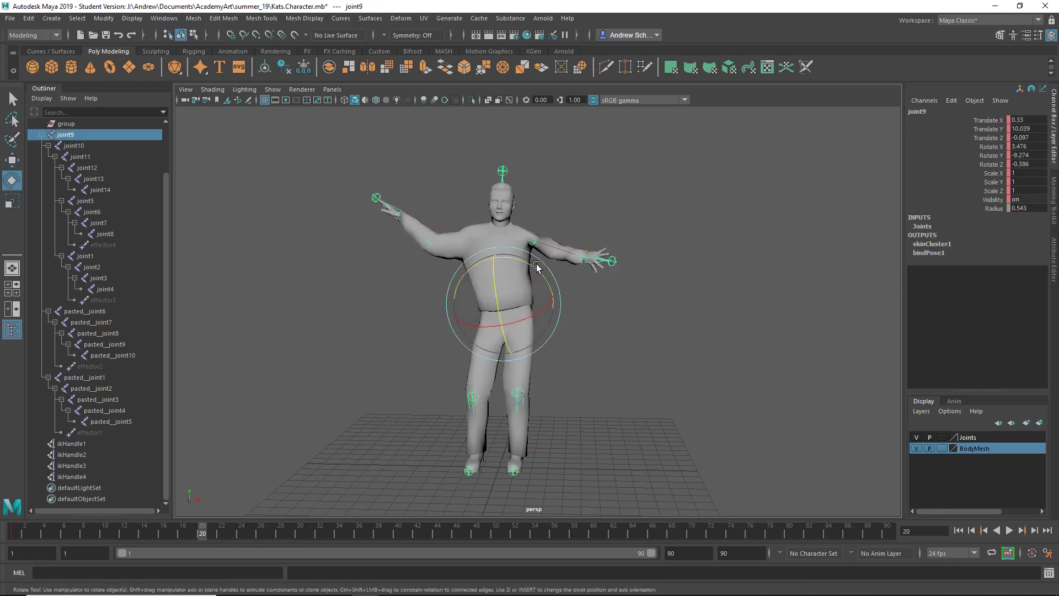
drag(537, 267, 520, 223)
key(Down)
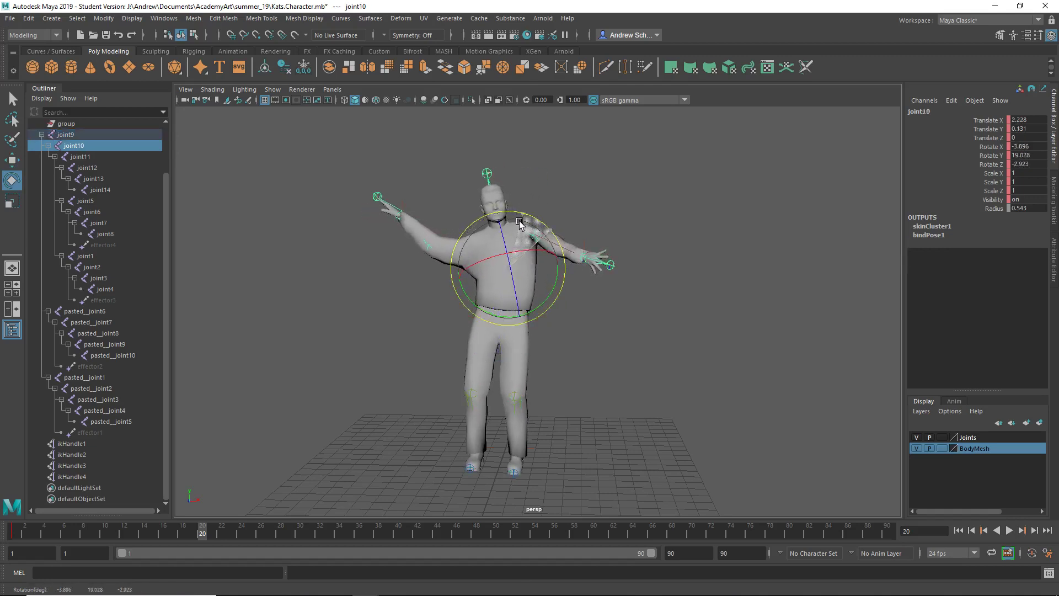
Step: Rotate the neck joint, joint12, about 14.5 degrees in Y to turn the head back toward the front
key(Down)
key(Down)
key(Down)
drag(516, 171, 552, 203)
key(Up)
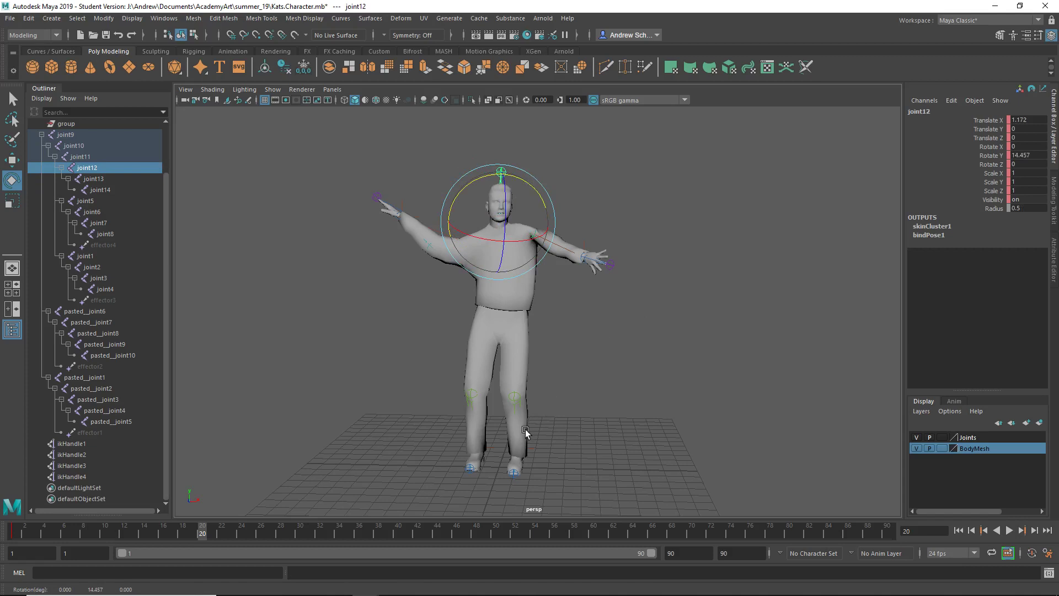
Step: Move the left ankle IK handle outward to about 2.12 in X to widen the stance
click(536, 455)
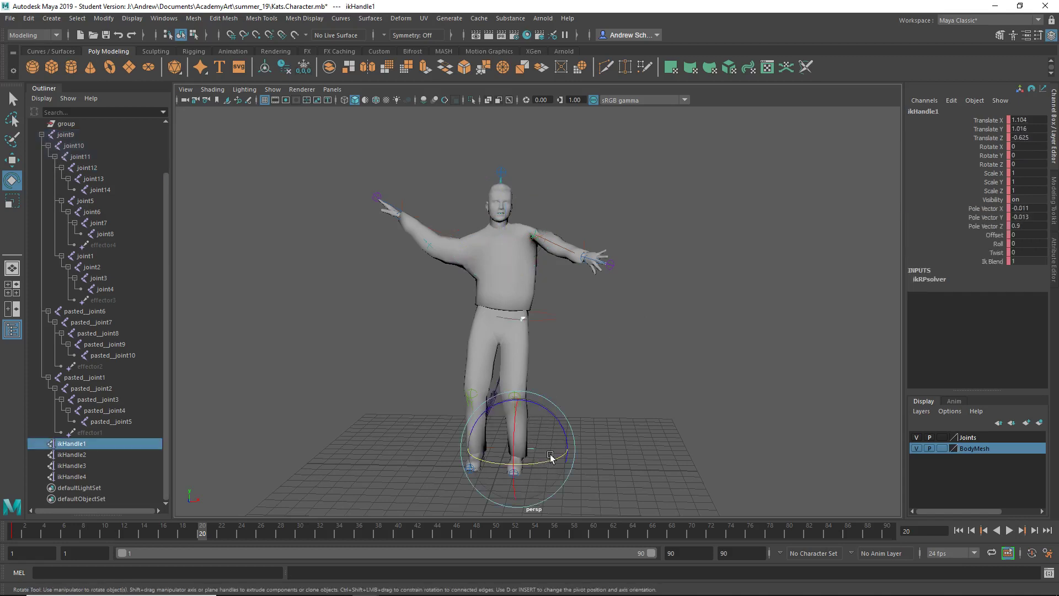
key(w)
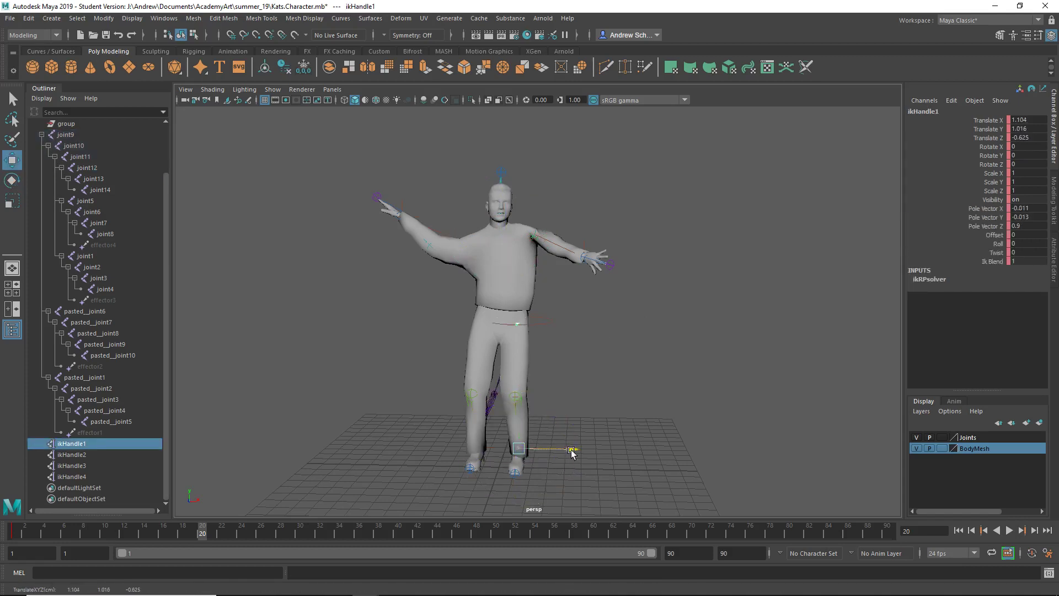
drag(574, 449, 585, 449)
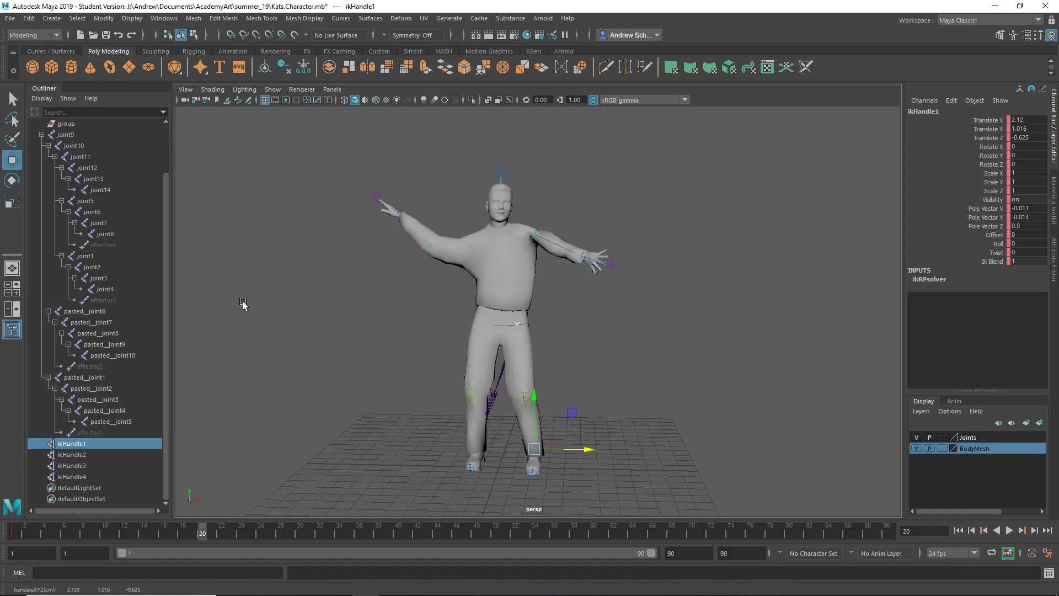
Step: Select everything from joint9 through ikHandle4 and set a keyframe on it at frame 20
scroll(72, 409, up, 3)
click(83, 189)
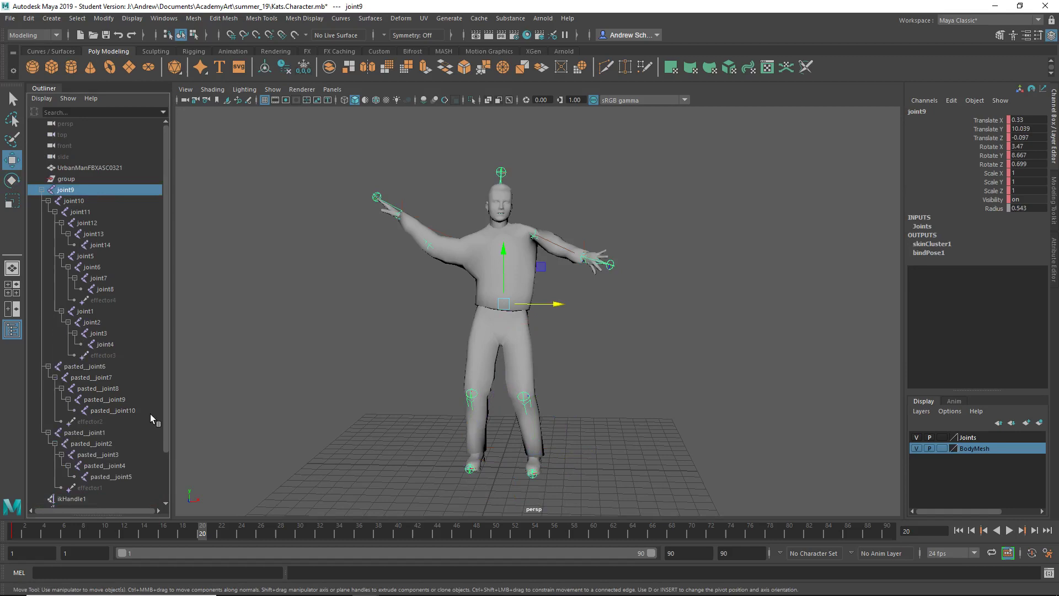
scroll(132, 422, down, 3)
shift+click(117, 473)
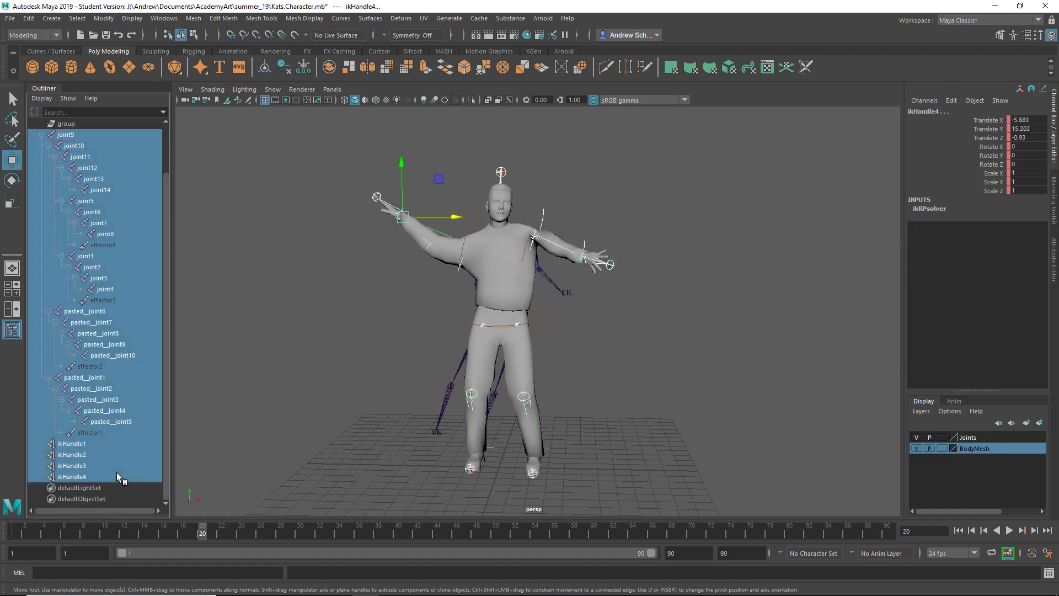
Step: Play back and scrub the motion between the two keyed poses, and stop playback at frame 1
key(alt+v)
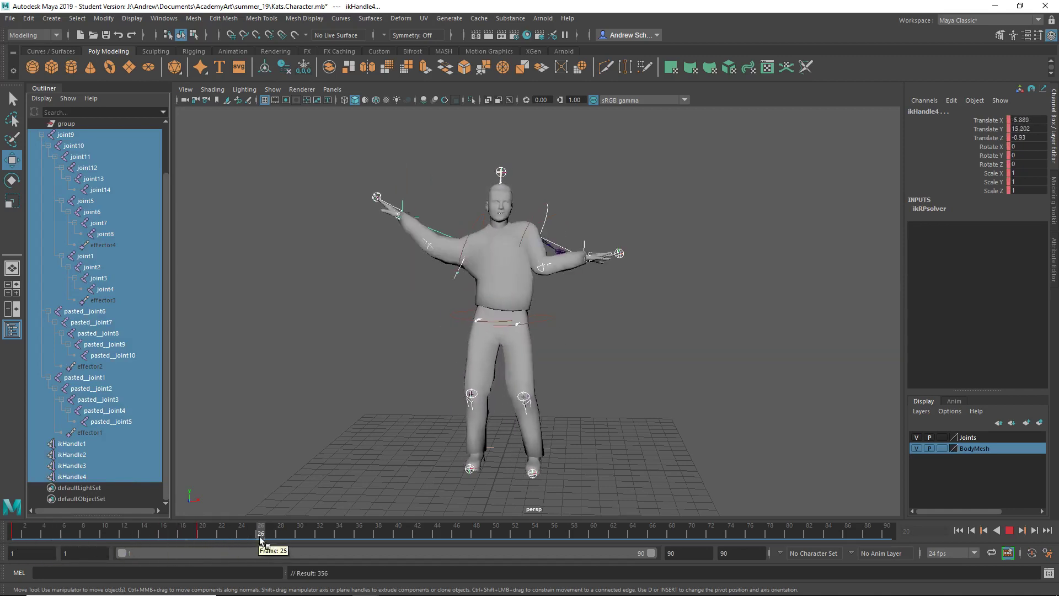
drag(260, 540, 68, 541)
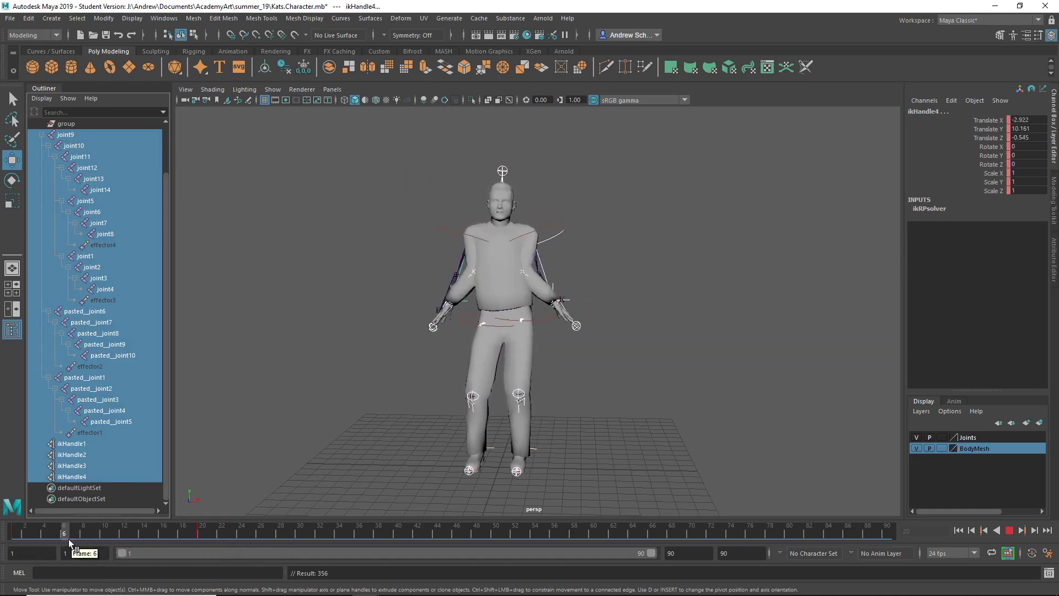
key(Escape)
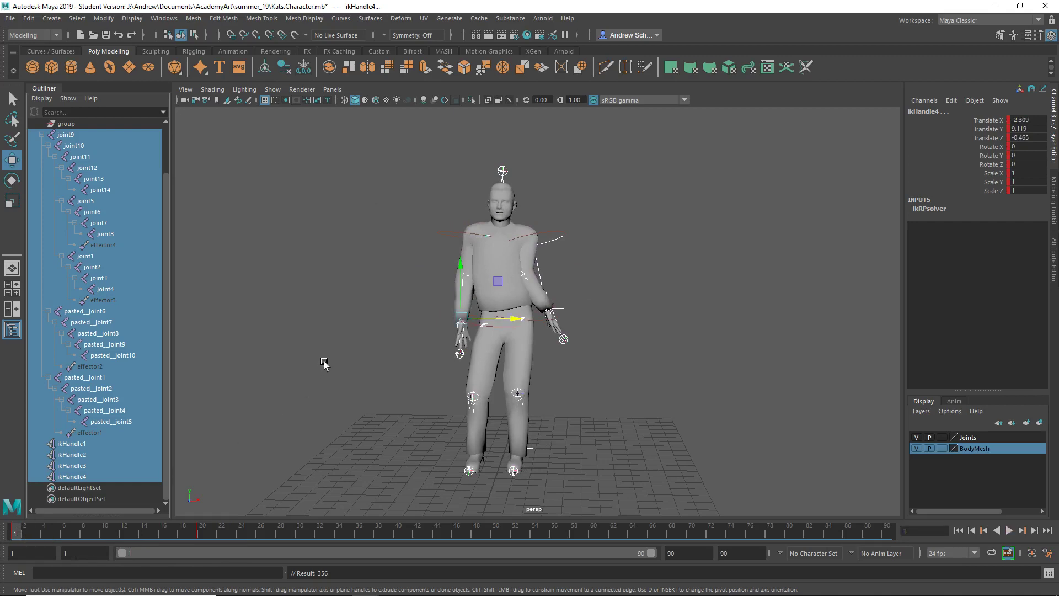